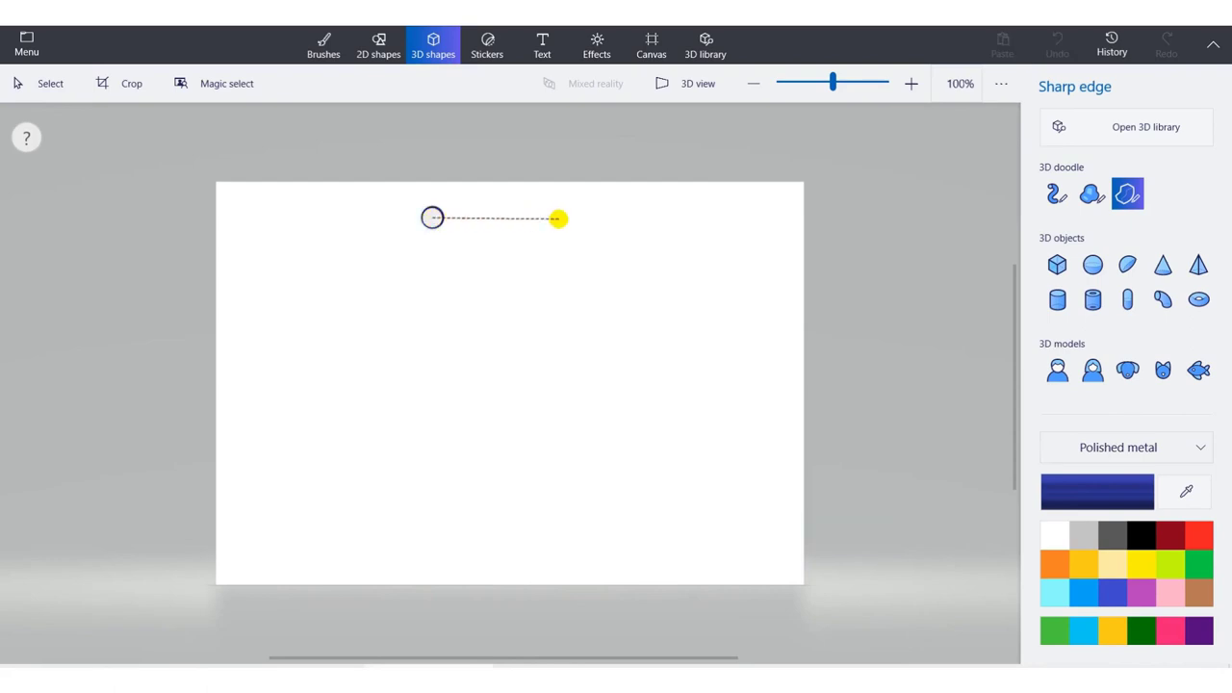
# - Draw a closed hexagon, taller than wide, near the upper middle of the canvas with the Sharp edge 3D doodle
pyautogui.click(565, 228)
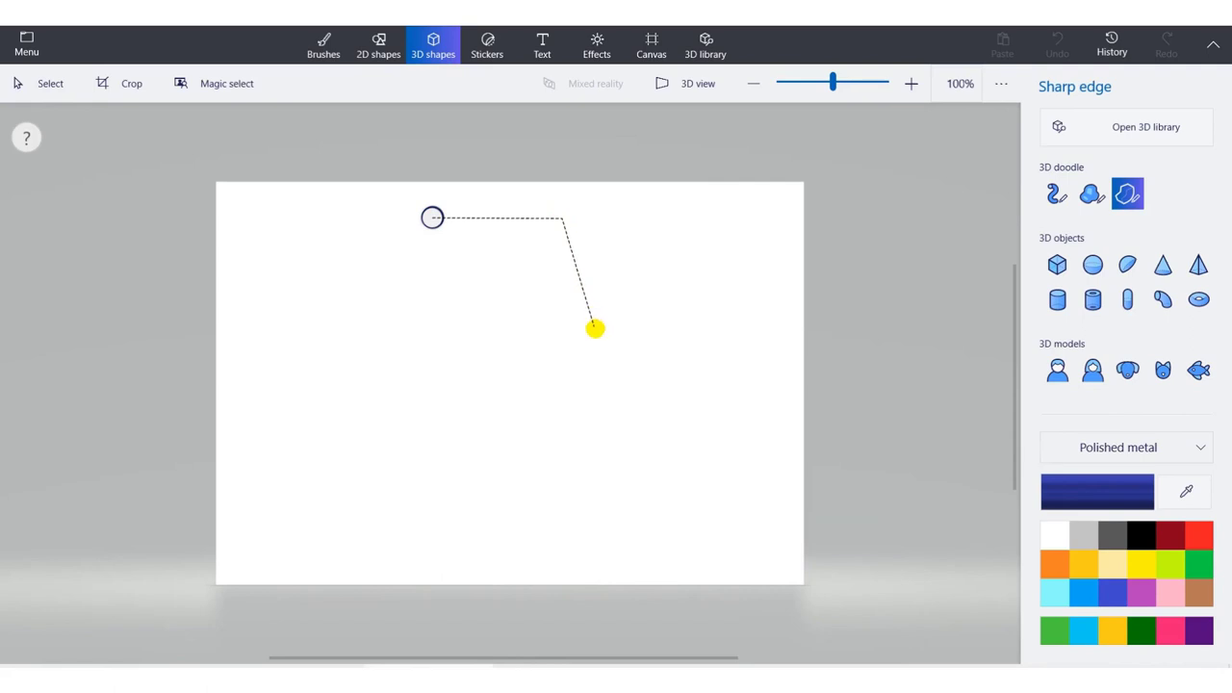
pyautogui.click(600, 331)
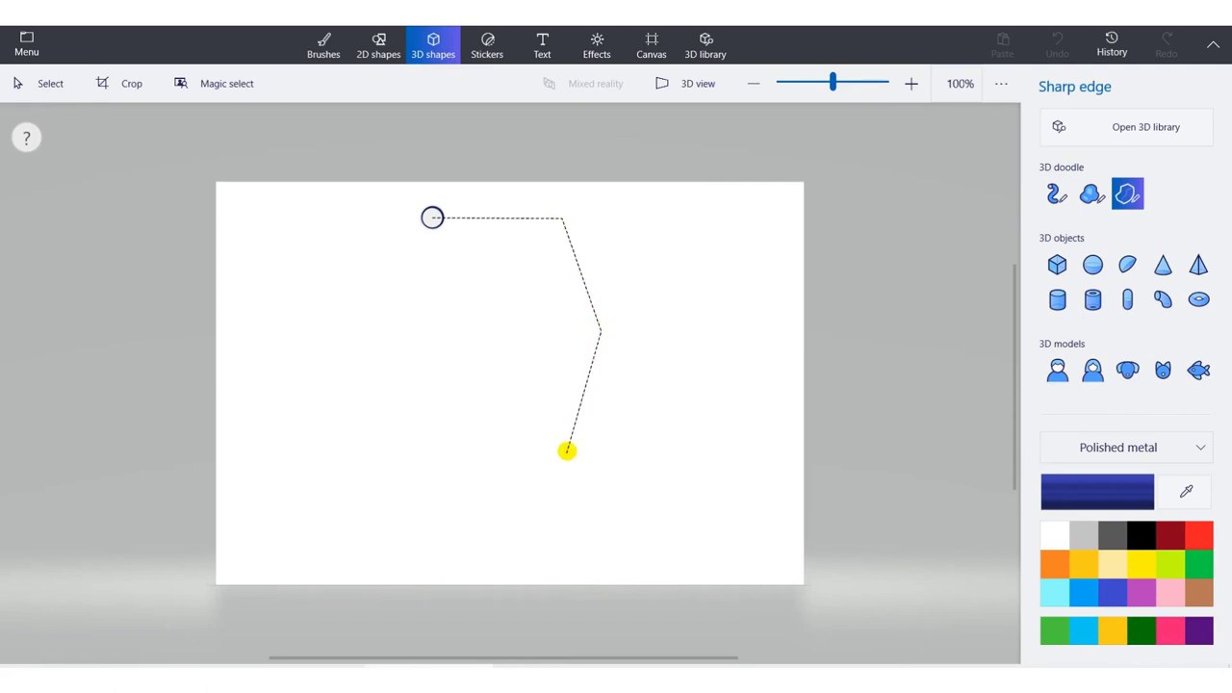
pyautogui.click(566, 448)
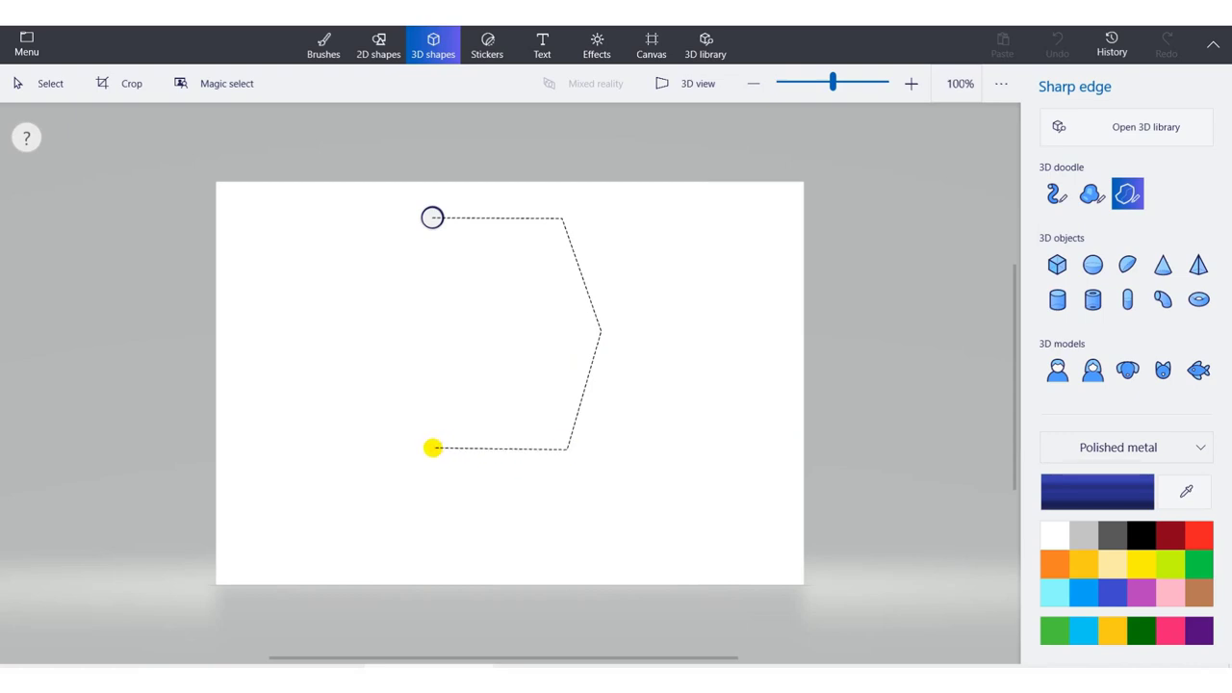
pyautogui.click(430, 446)
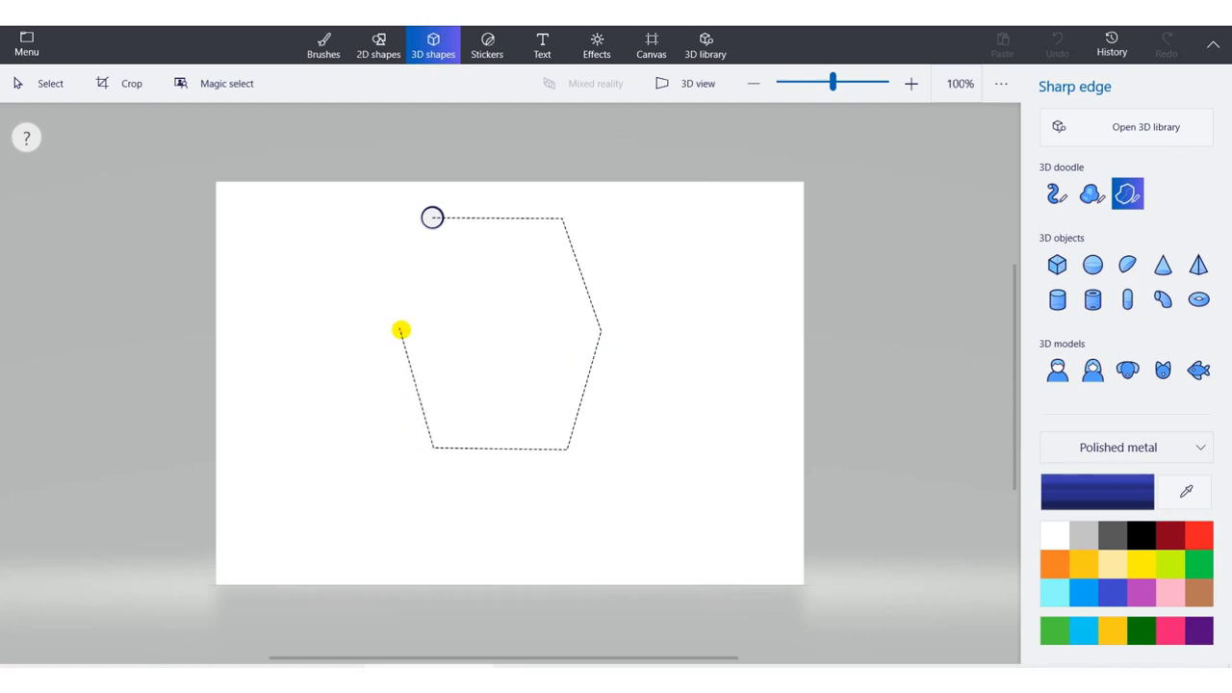
pyautogui.click(402, 331)
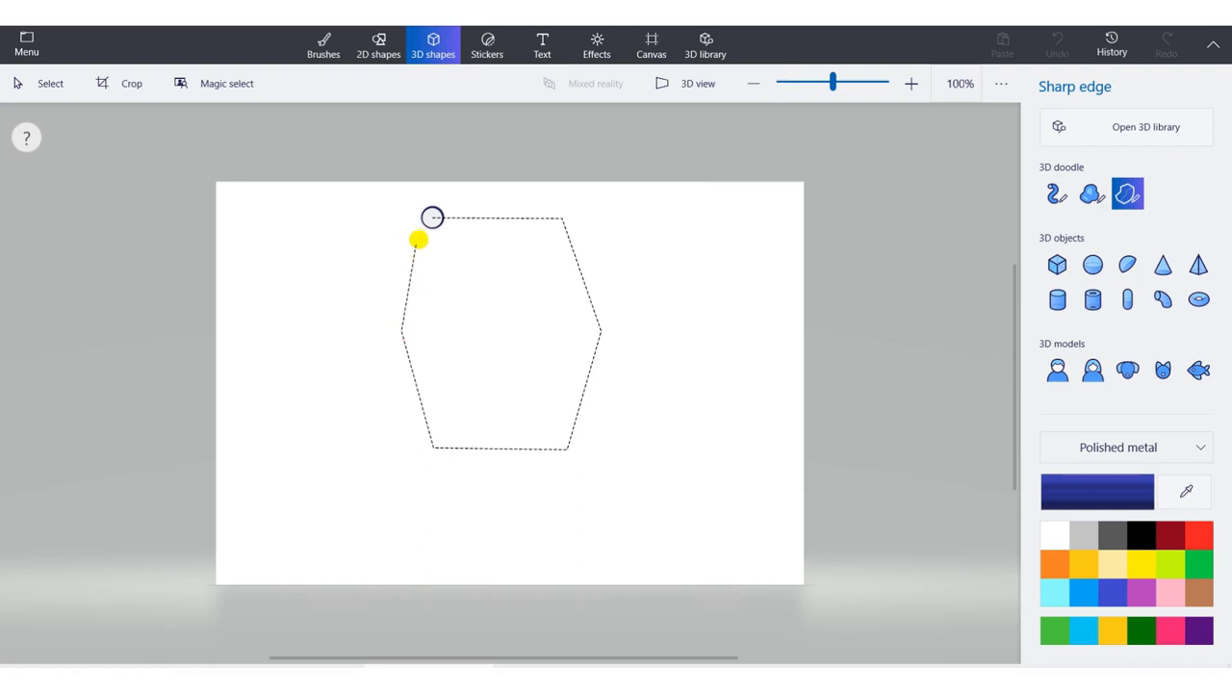
pyautogui.click(432, 217)
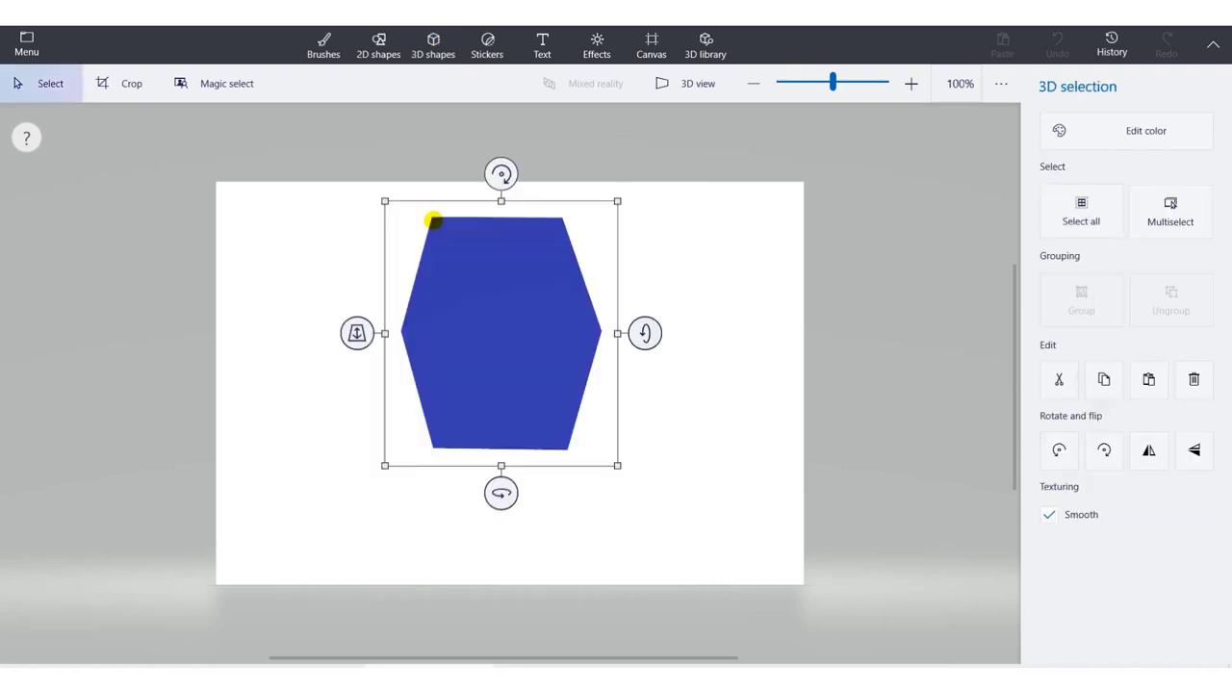
# - Turn the hexagonal block sideways to expose its side faces and reduce its width and height
pyautogui.click(643, 333)
pyautogui.moveTo(503, 491); pyautogui.dragTo(532, 492)
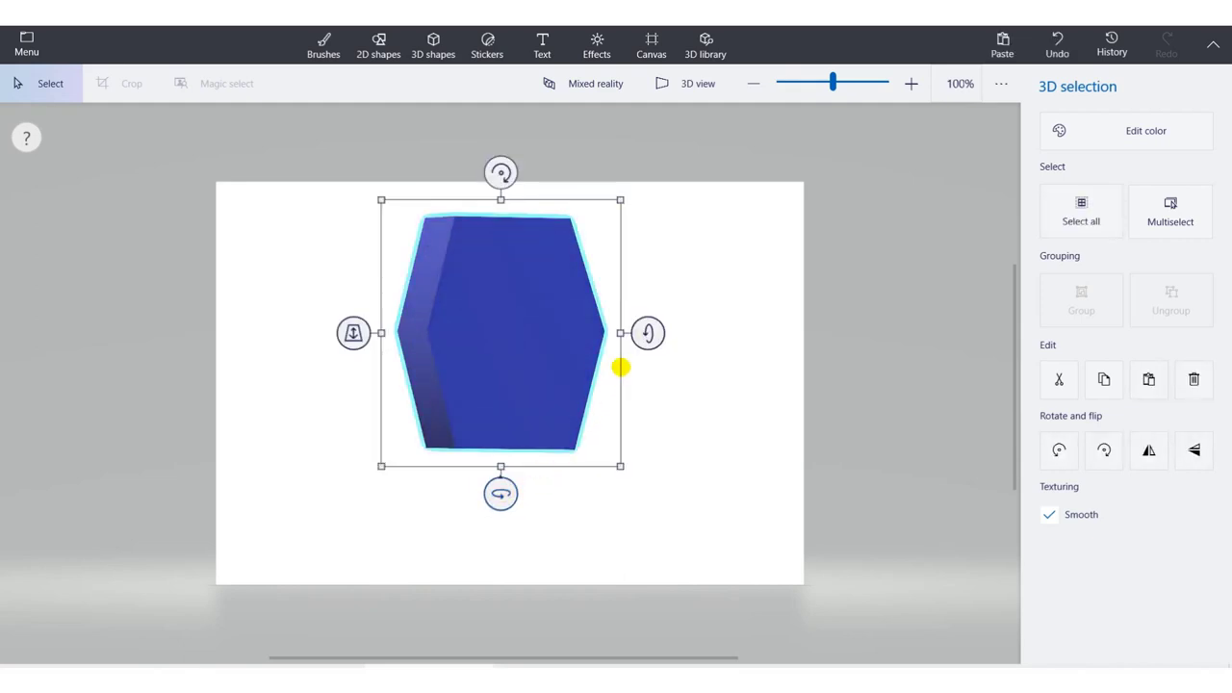
pyautogui.moveTo(621, 333); pyautogui.dragTo(585, 336)
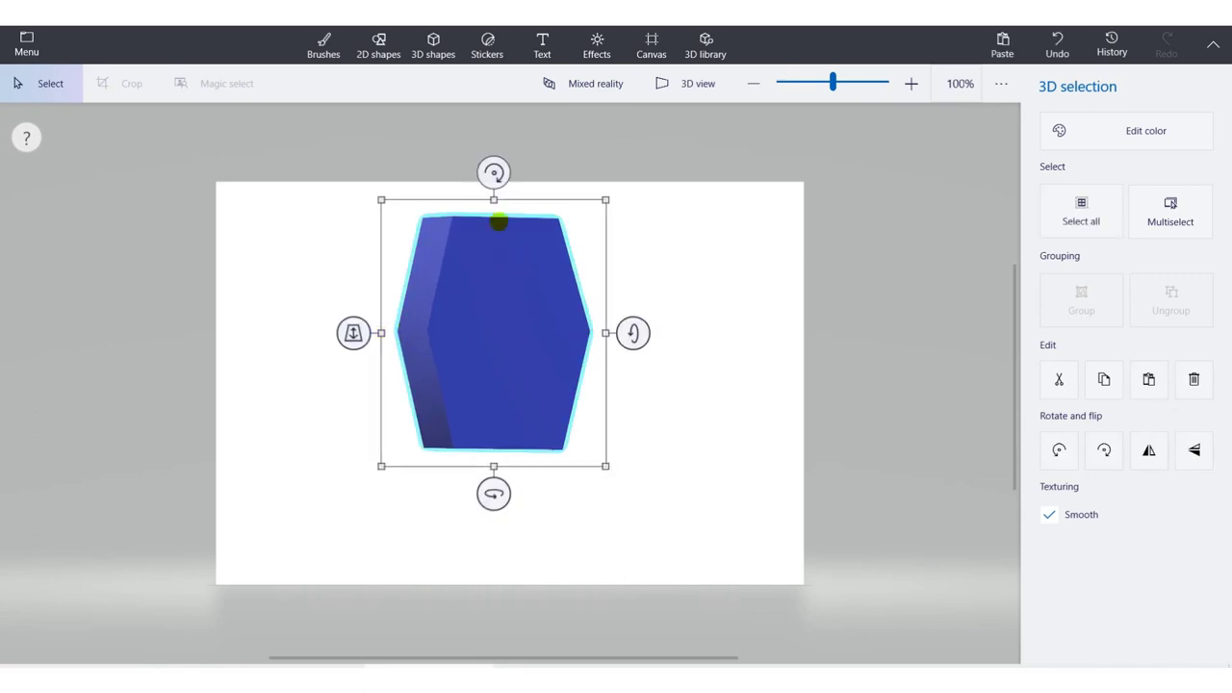
pyautogui.moveTo(605, 201); pyautogui.dragTo(556, 264)
pyautogui.moveTo(563, 364); pyautogui.dragTo(529, 364)
pyautogui.moveTo(528, 464); pyautogui.dragTo(620, 455)
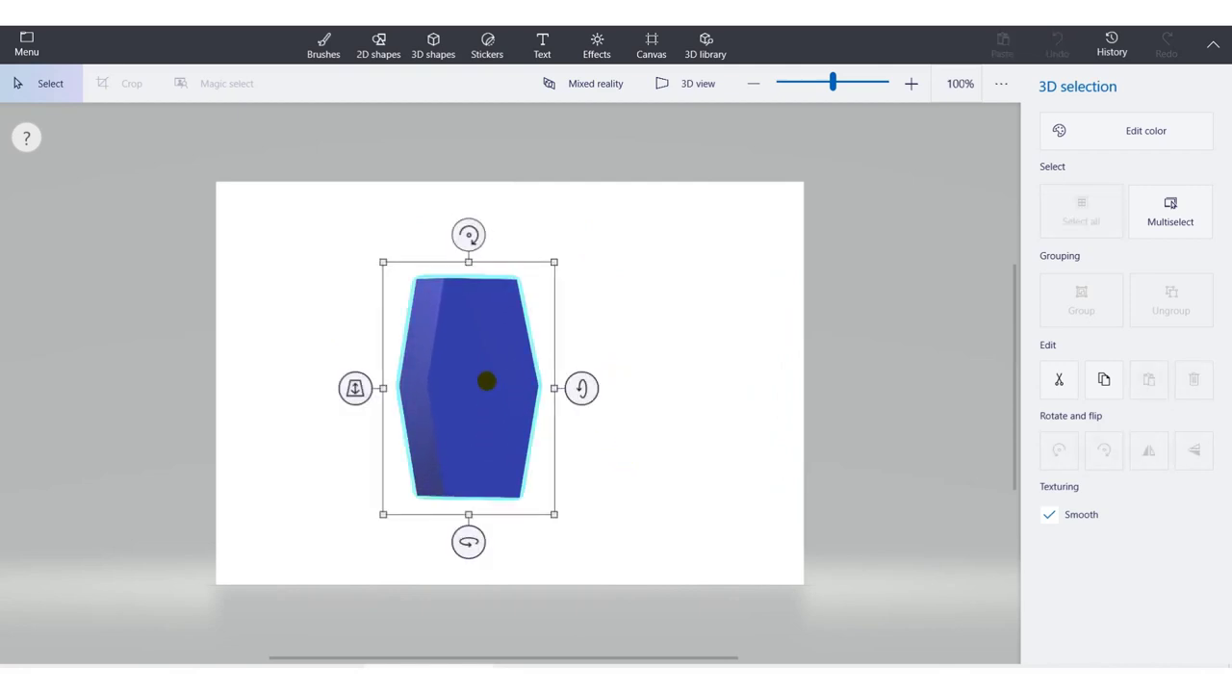
# - Turn the block further sideways and scale it down to a small prism near the middle of the canvas
pyautogui.moveTo(553, 262)
pyautogui.mouseDown()
pyautogui.moveTo(577, 259)
pyautogui.moveTo(563, 256)
pyautogui.mouseUp()
pyautogui.moveTo(481, 336); pyautogui.dragTo(542, 346)
pyautogui.moveTo(434, 388)
pyautogui.mouseDown()
pyautogui.moveTo(404, 391)
pyautogui.moveTo(451, 389)
pyautogui.mouseUp()
pyautogui.moveTo(618, 390)
pyautogui.mouseDown()
pyautogui.moveTo(679, 385)
pyautogui.moveTo(627, 387)
pyautogui.mouseUp()
pyautogui.moveTo(539, 522); pyautogui.dragTo(545, 414)
pyautogui.moveTo(624, 340); pyautogui.dragTo(571, 342)
pyautogui.moveTo(513, 258); pyautogui.dragTo(513, 287)
pyautogui.moveTo(569, 352); pyautogui.dragTo(557, 350)
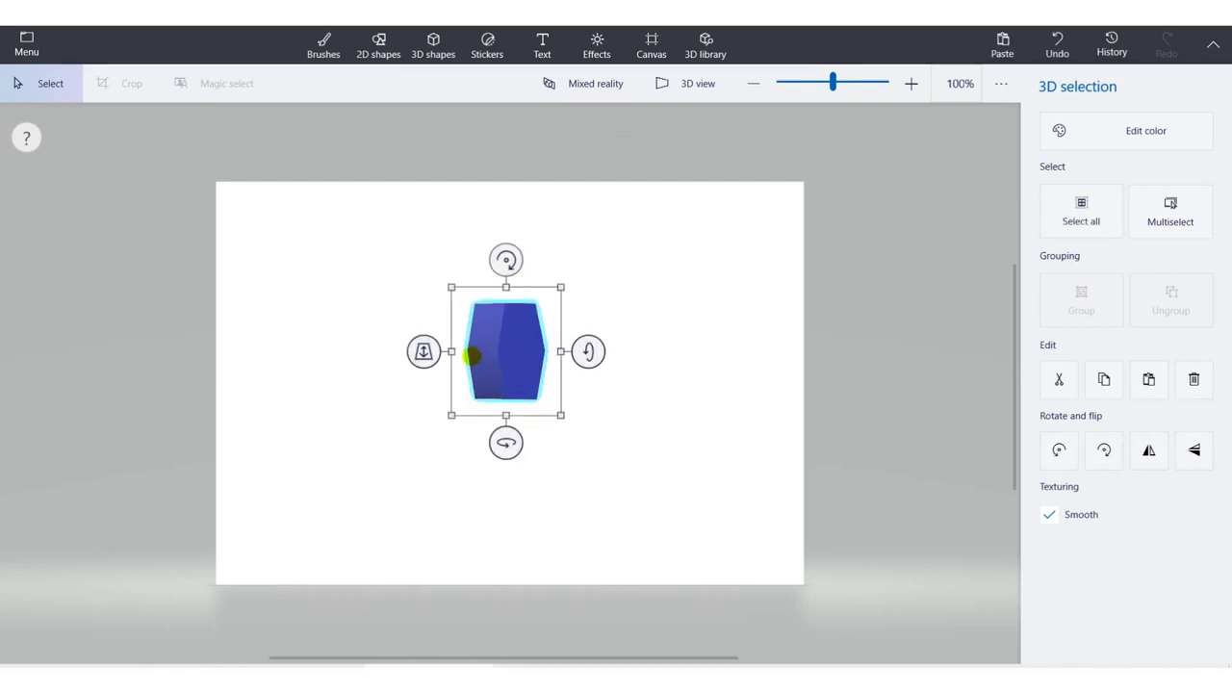
# - Shorten the prism slightly and move it to the upper right area of the canvas
pyautogui.click(488, 357)
pyautogui.moveTo(504, 443); pyautogui.dragTo(507, 394)
pyautogui.click(506, 413)
pyautogui.moveTo(506, 332); pyautogui.dragTo(638, 287)
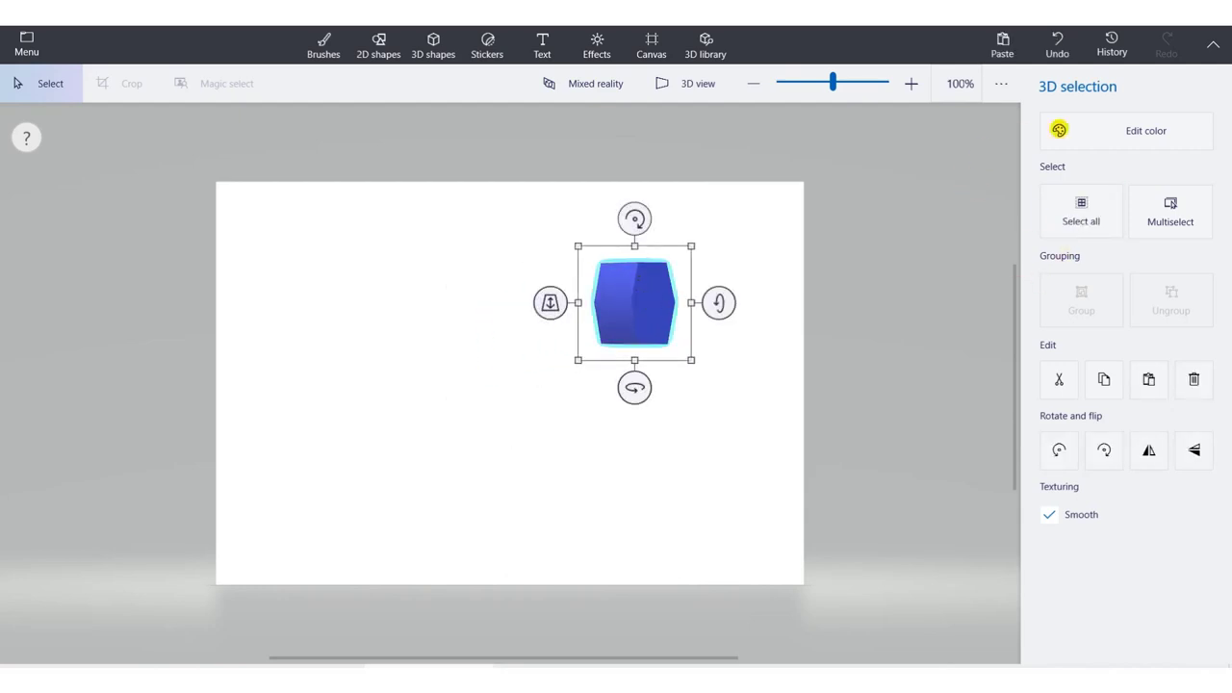
# - Recolor the prism Light yellow and move it to the lower part of the canvas
pyautogui.click(1132, 133)
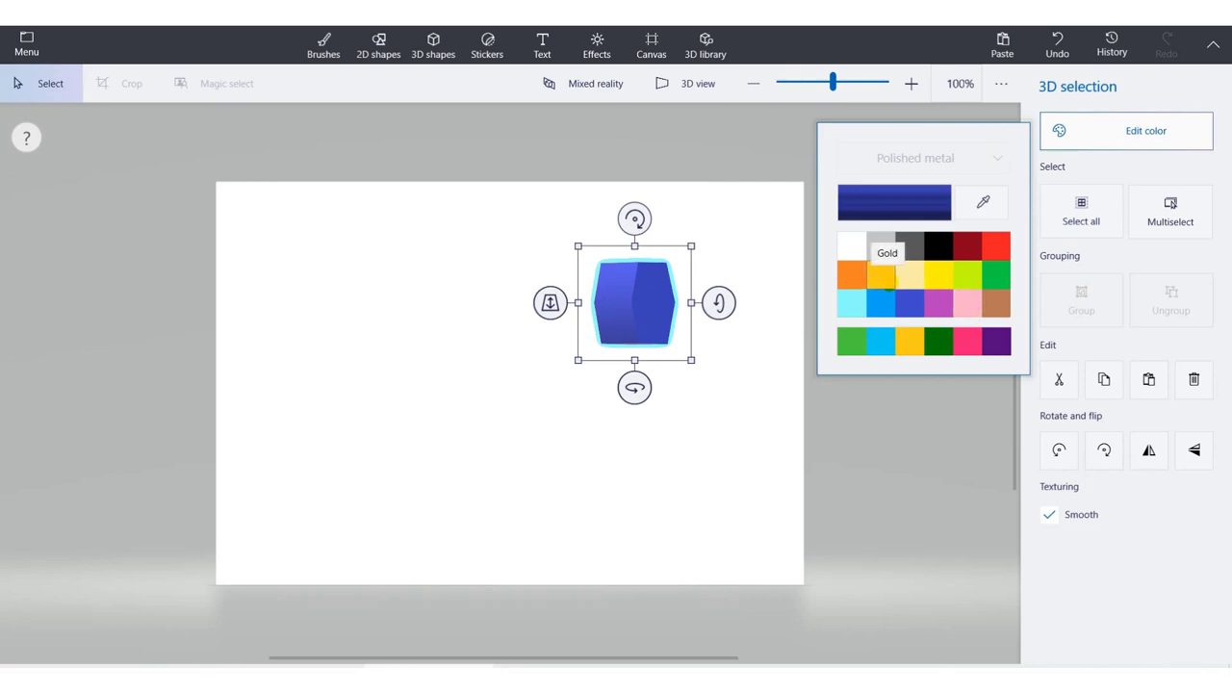
pyautogui.click(912, 276)
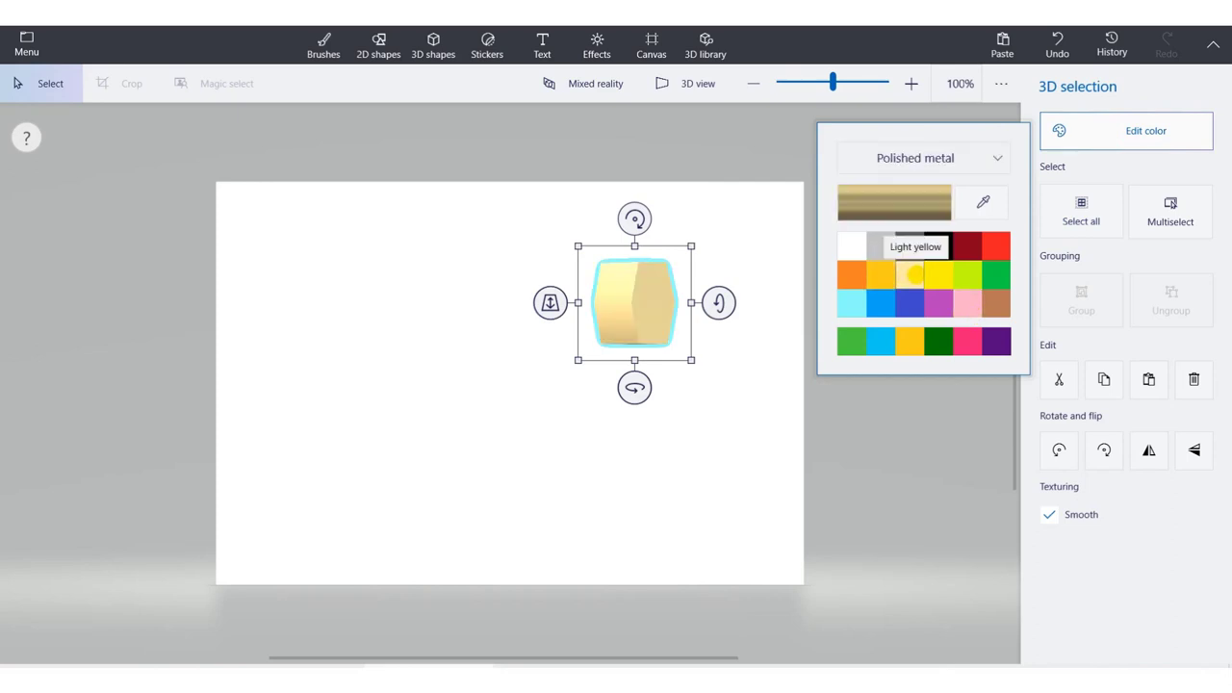
pyautogui.moveTo(654, 300); pyautogui.dragTo(616, 493)
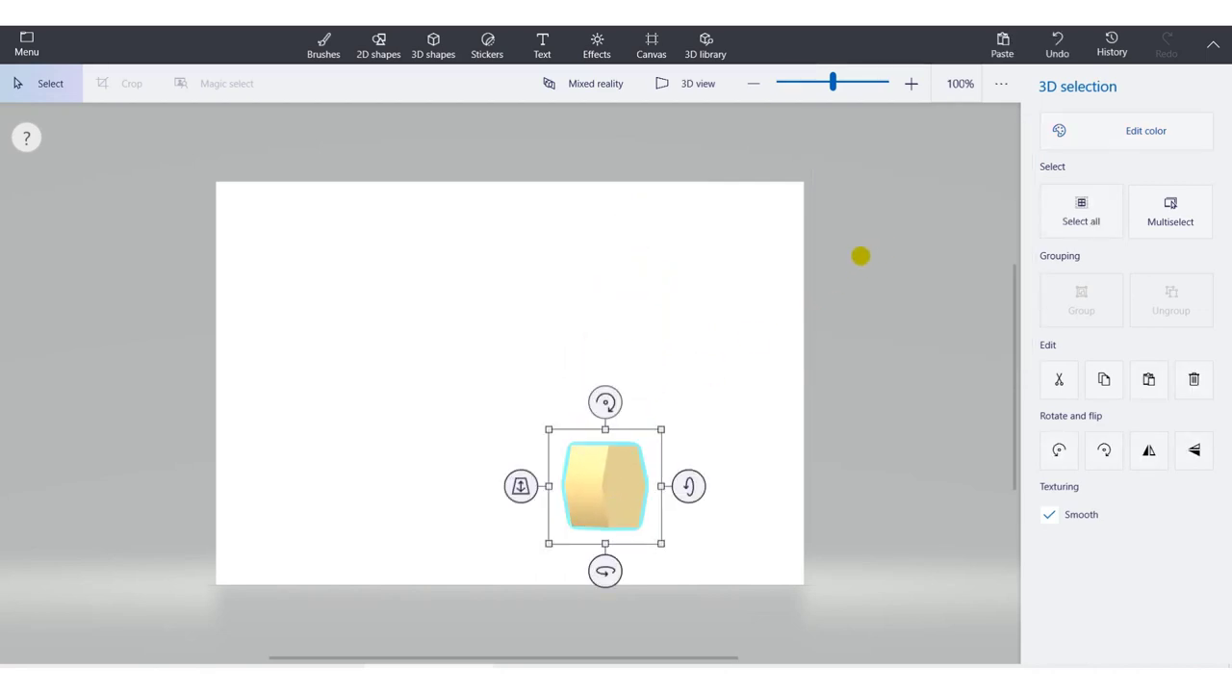
# - Try Gold and Brown on the prism and return it to Light yellow
pyautogui.click(1117, 125)
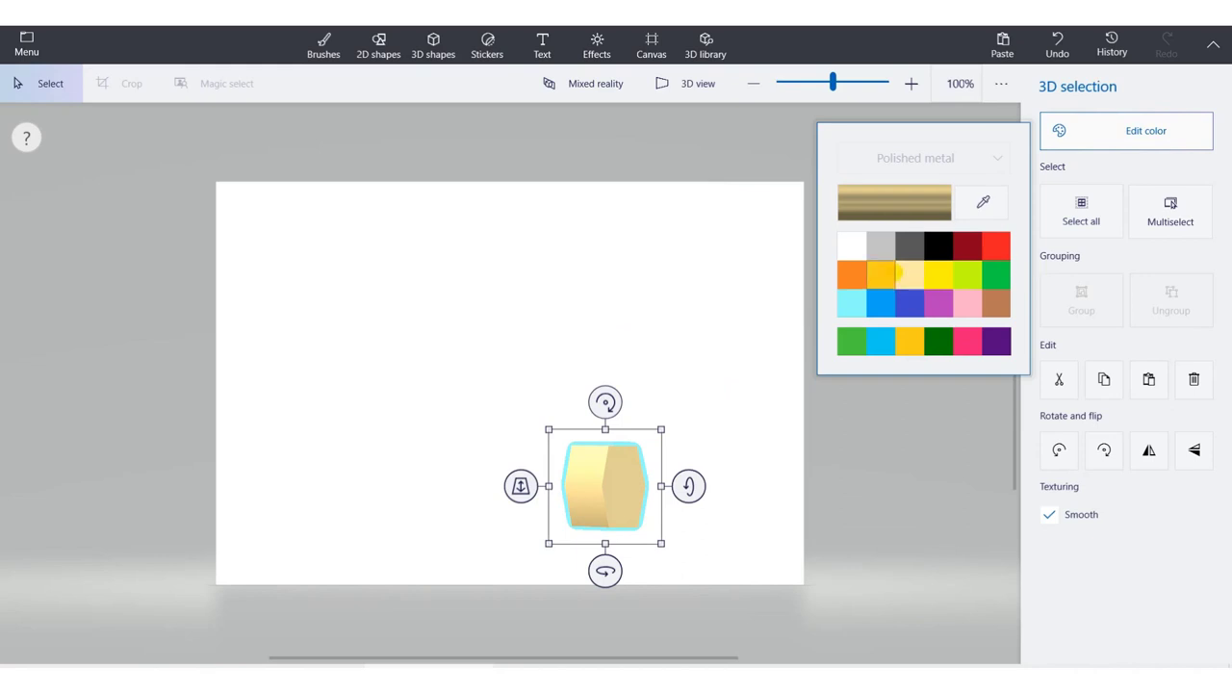
pyautogui.click(883, 275)
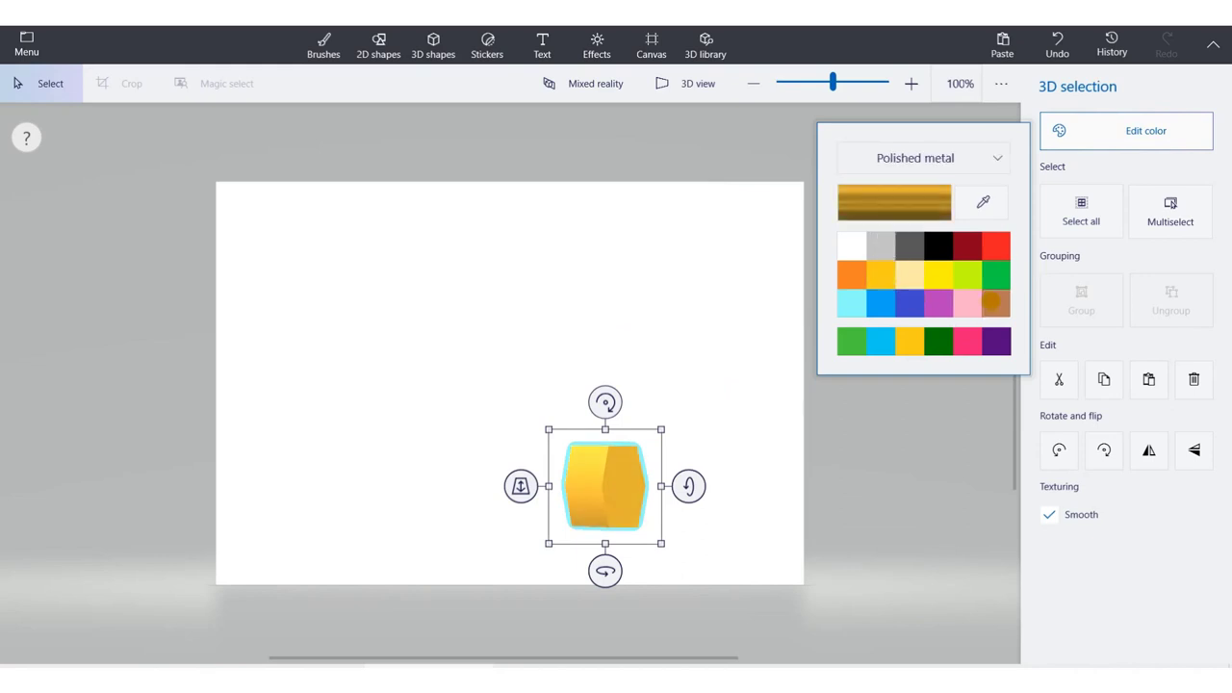
pyautogui.click(992, 303)
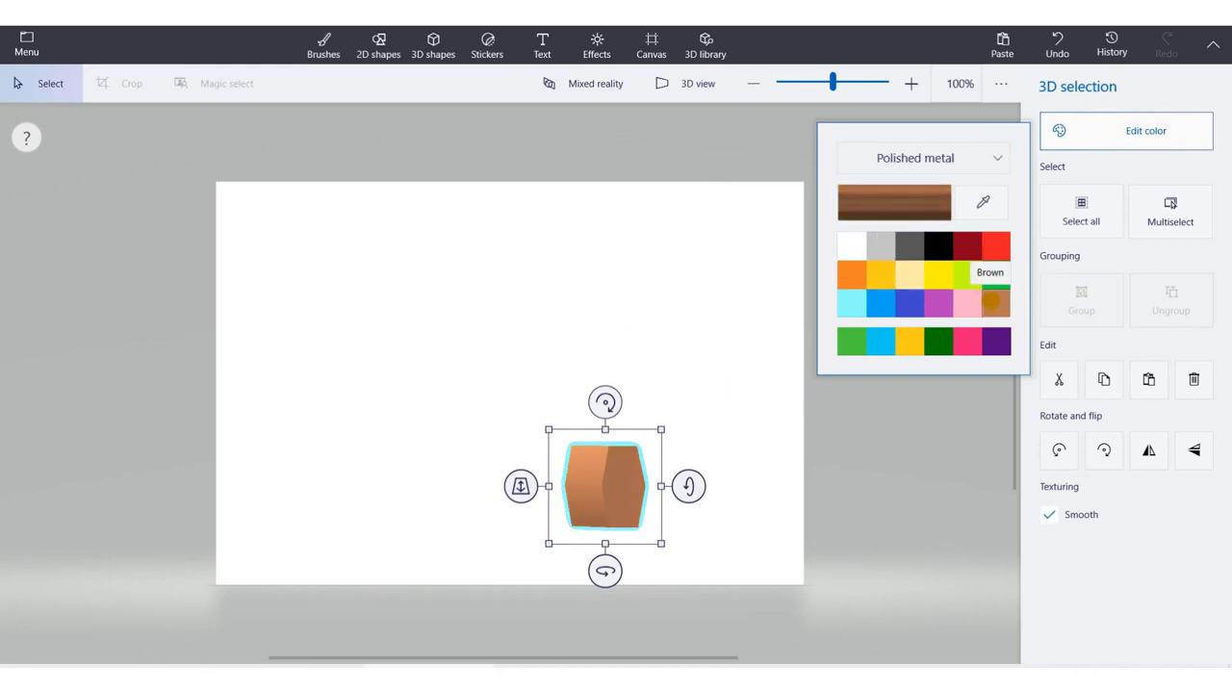
pyautogui.click(906, 273)
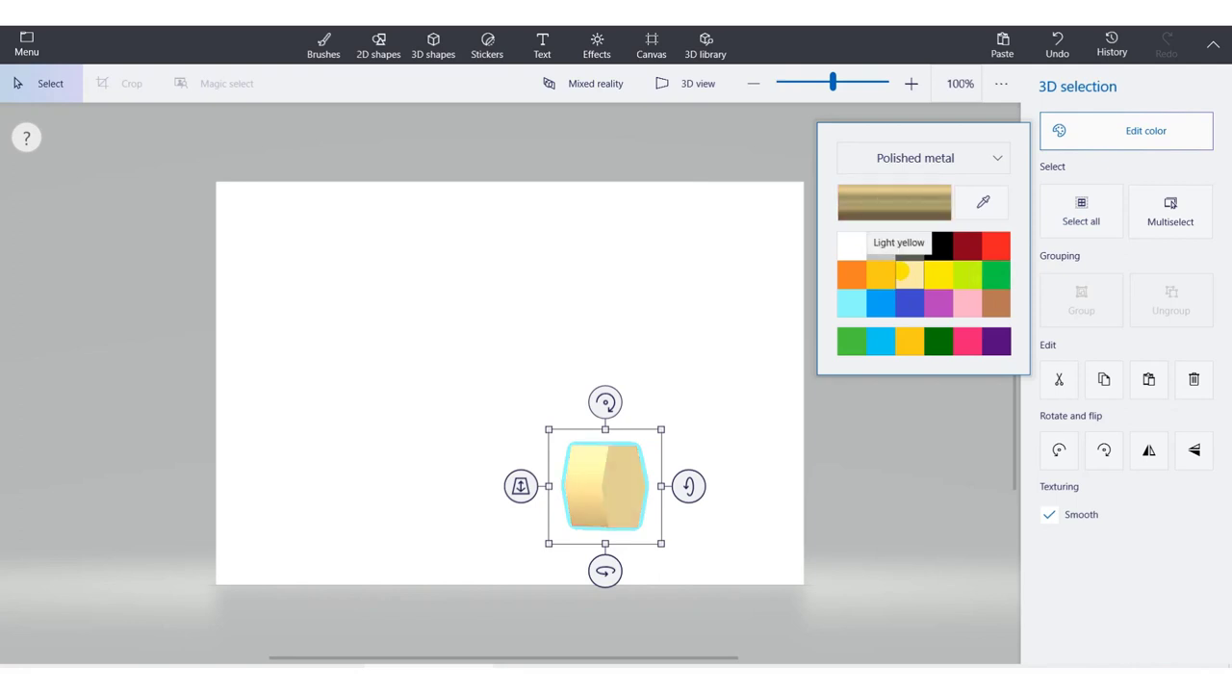
# - Move the prism slightly lower and increase the canvas height to 849 px, keeping the width at 915 px
pyautogui.moveTo(638, 473); pyautogui.dragTo(602, 506)
pyautogui.click(651, 45)
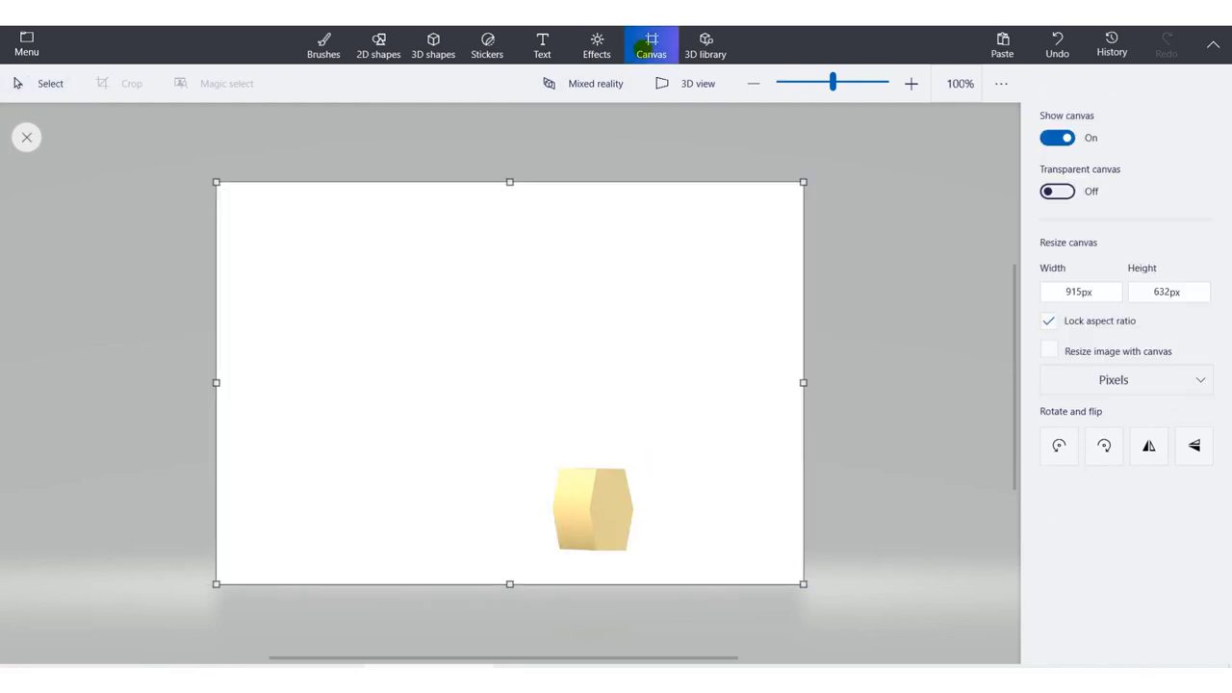
pyautogui.moveTo(511, 188); pyautogui.dragTo(509, 100)
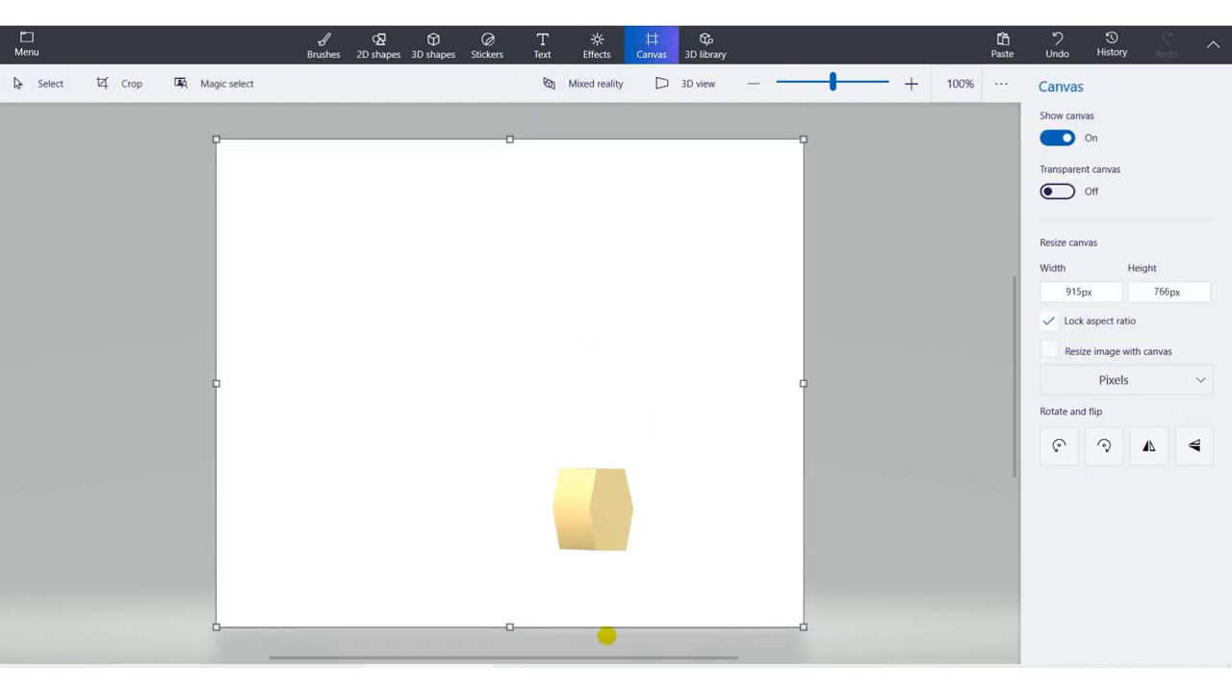
pyautogui.moveTo(510, 626); pyautogui.dragTo(509, 663)
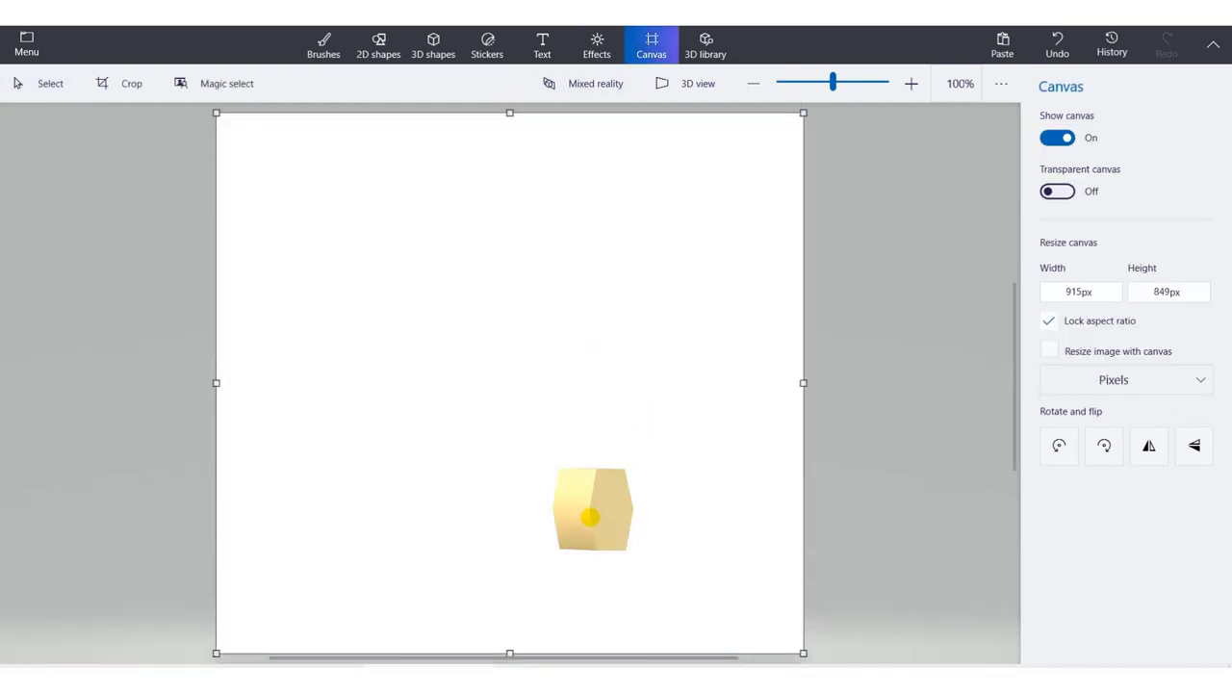
# - Move the prism to the lower middle of the canvas and rotate it so its hexagonal face points more forward
pyautogui.click(591, 510)
pyautogui.moveTo(591, 510); pyautogui.dragTo(496, 605)
pyautogui.moveTo(579, 604); pyautogui.dragTo(579, 604)
pyautogui.moveTo(499, 519); pyautogui.dragTo(503, 521)
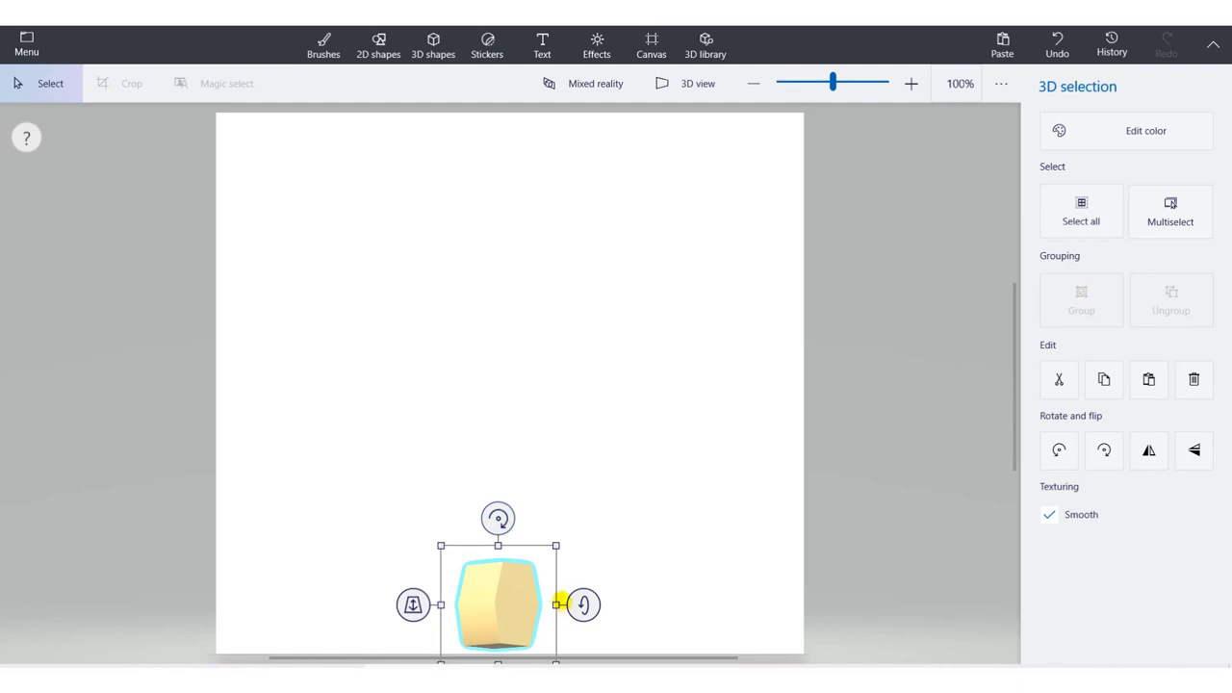
pyautogui.moveTo(508, 585); pyautogui.dragTo(511, 522)
pyautogui.moveTo(508, 632); pyautogui.dragTo(497, 630)
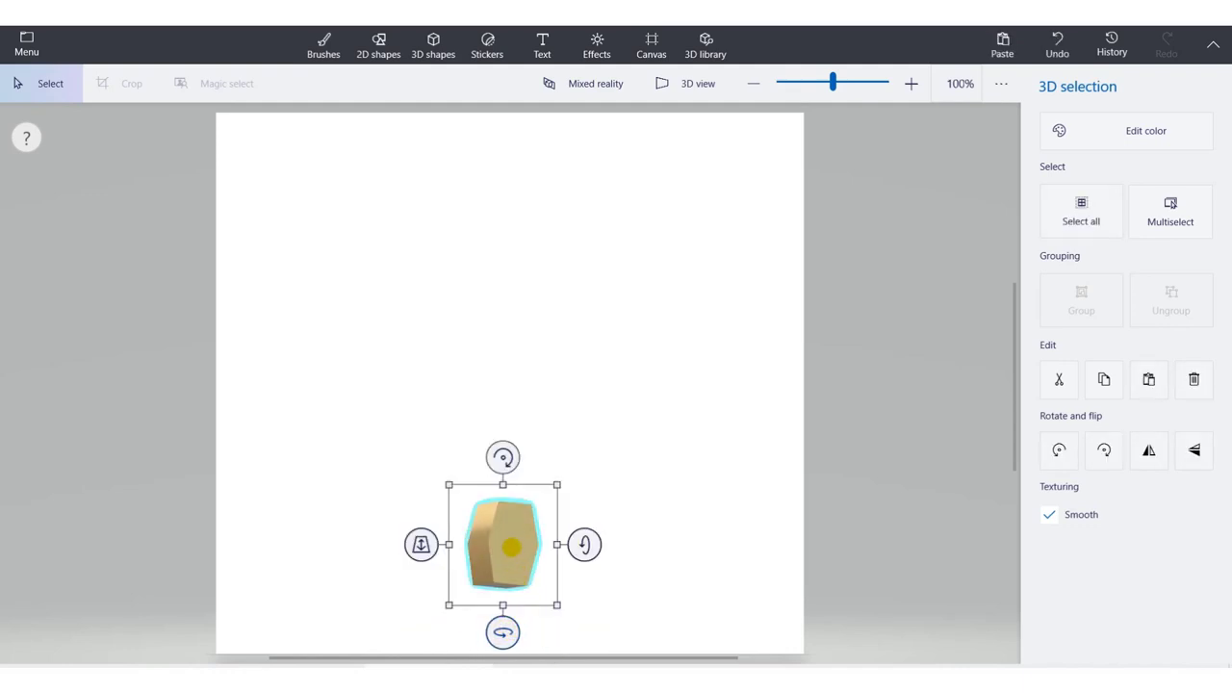
pyautogui.moveTo(585, 548); pyautogui.dragTo(583, 552)
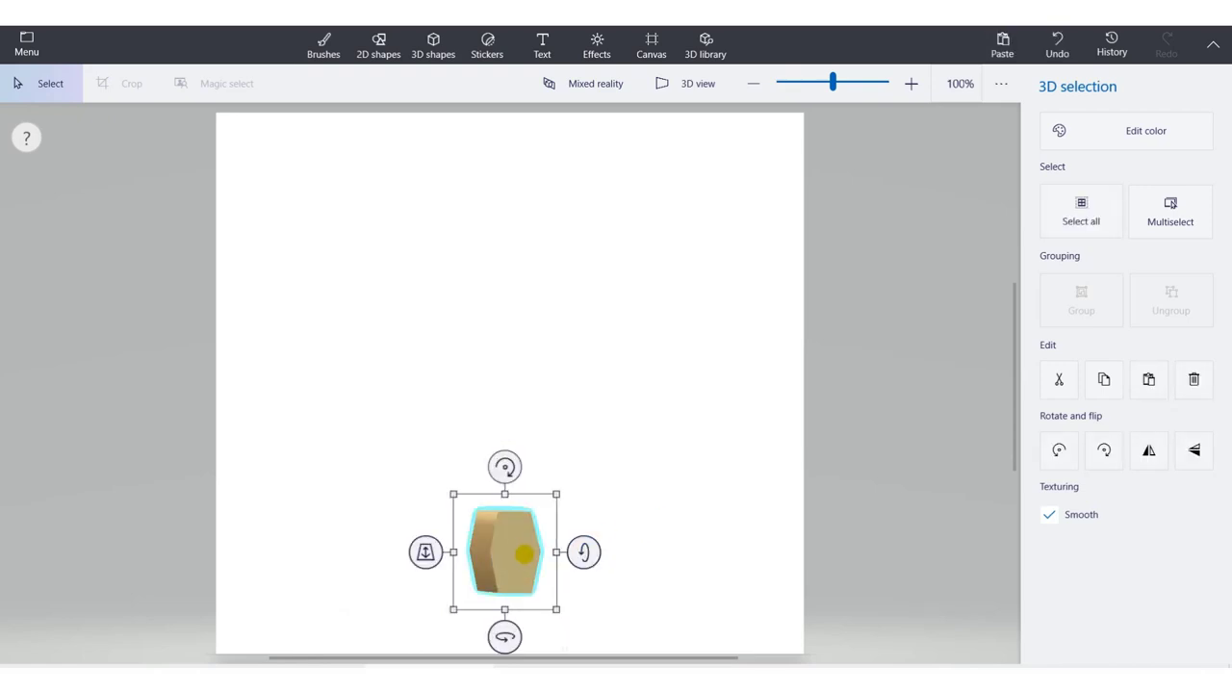
# - Scale the prism down in width and height and place it near the bottom edge of the canvas
pyautogui.moveTo(556, 552); pyautogui.dragTo(536, 555)
pyautogui.moveTo(500, 497); pyautogui.dragTo(494, 520)
pyautogui.moveTo(495, 566); pyautogui.dragTo(495, 568)
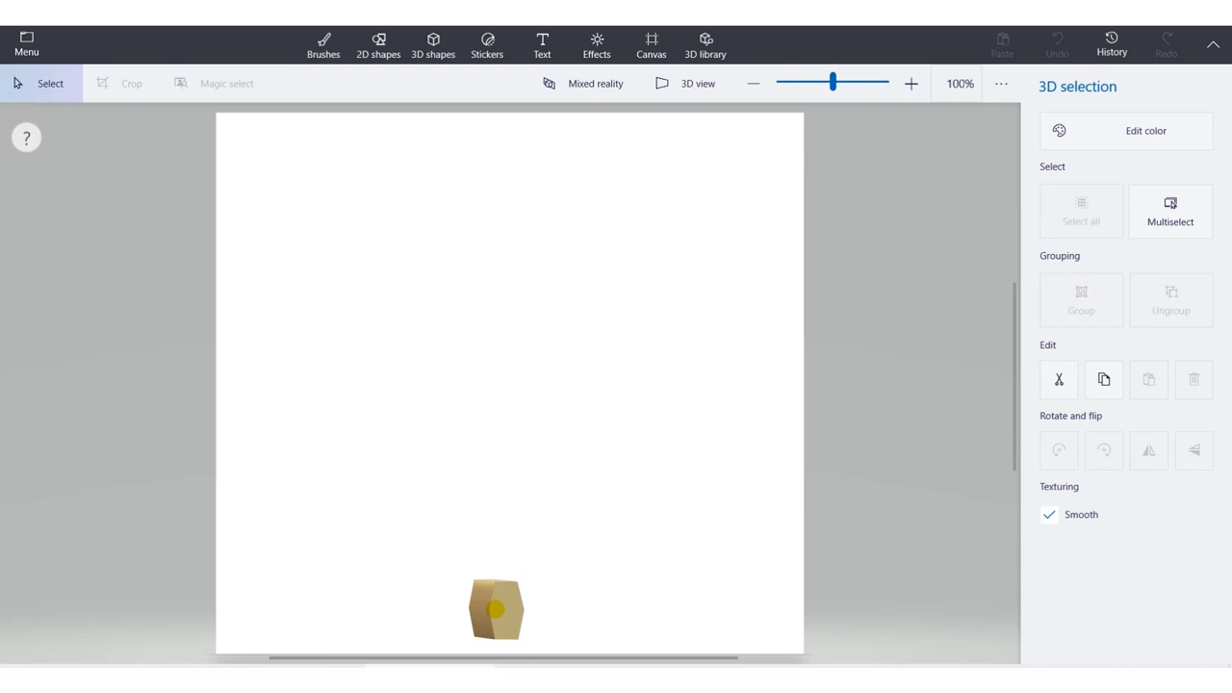
pyautogui.moveTo(495, 608); pyautogui.dragTo(495, 608)
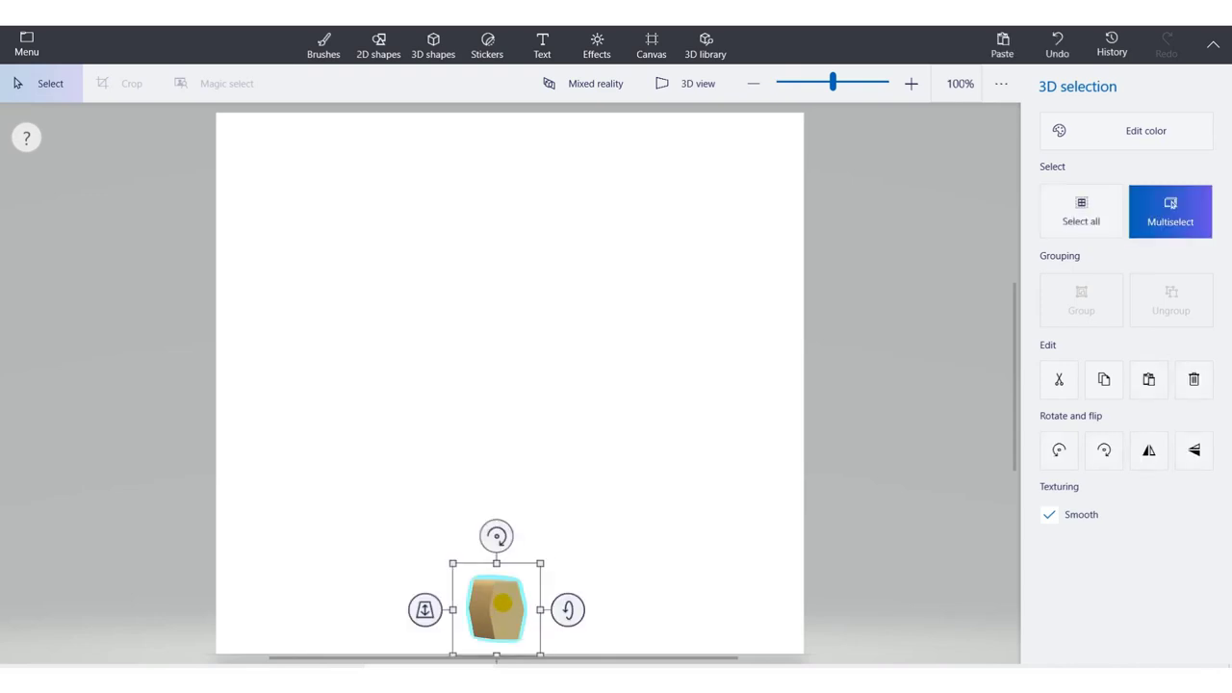
# - Duplicate the prism and stack the copy directly on top of the bottom one at the same size
pyautogui.hotkey('ctrl', 'v')
pyautogui.press('Escape')
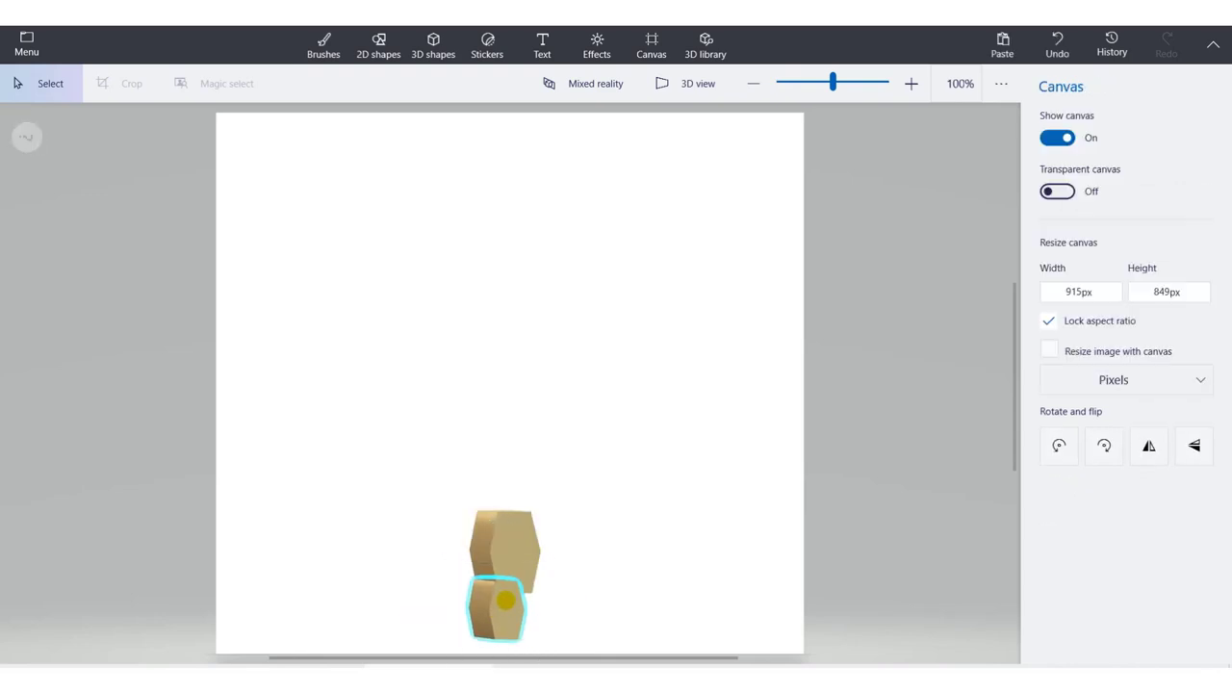
pyautogui.click(504, 600)
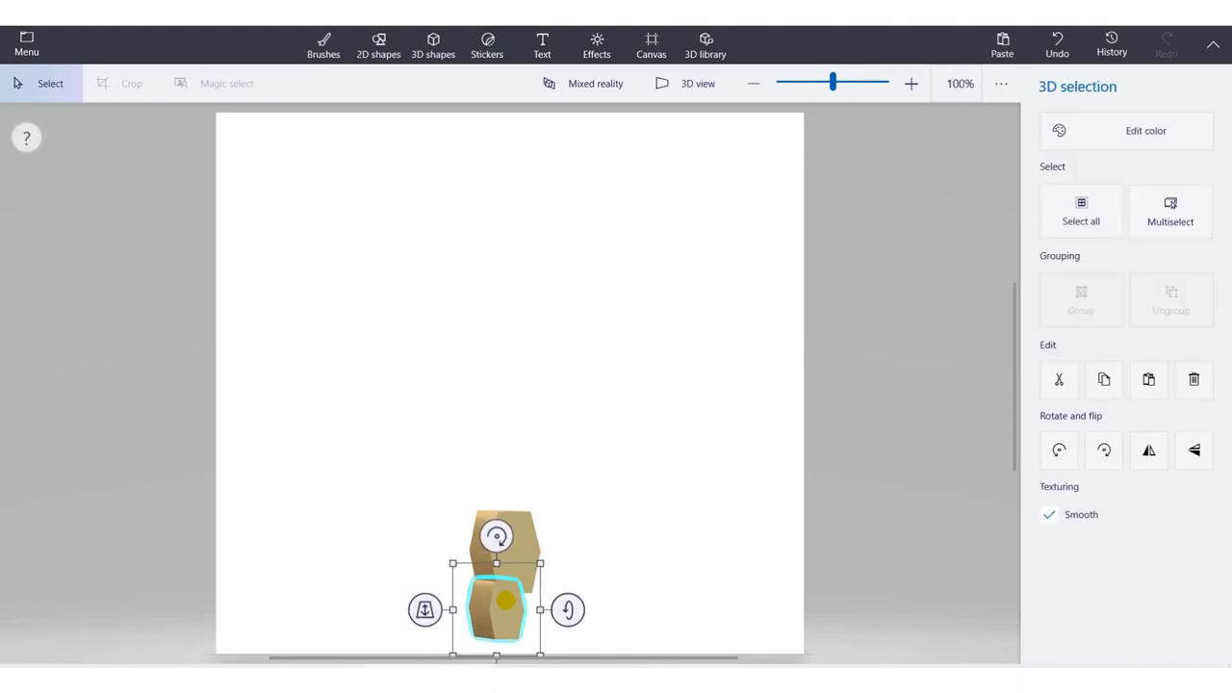
pyautogui.click(511, 527)
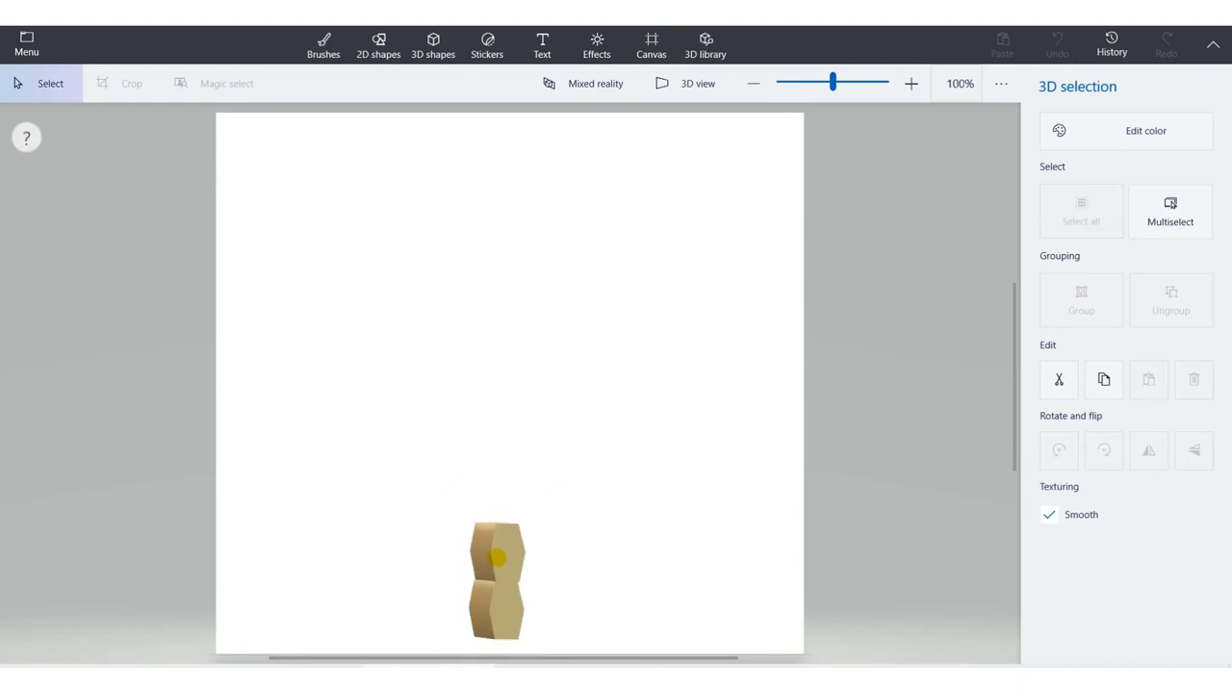
pyautogui.click(490, 616)
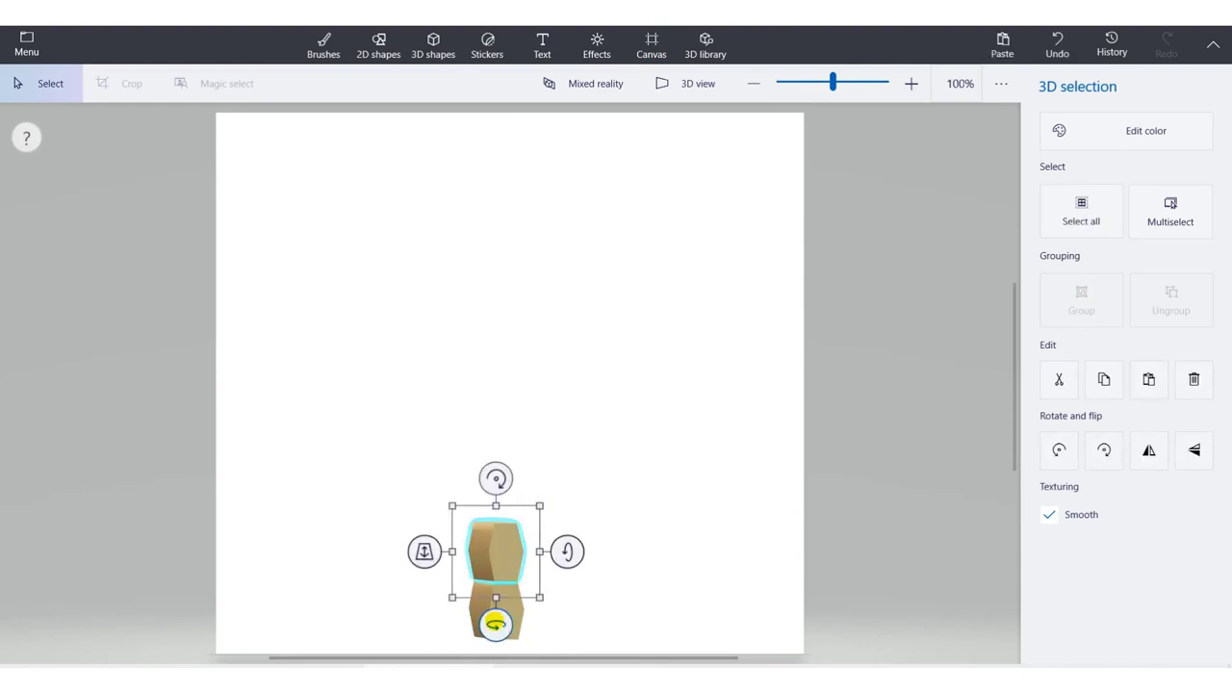
# - Add two more copies of the bottom prism on top of the stack, making a column of four aligned blocks
pyautogui.moveTo(515, 608); pyautogui.dragTo(514, 489)
pyautogui.click(507, 613)
pyautogui.moveTo(507, 613); pyautogui.dragTo(507, 439)
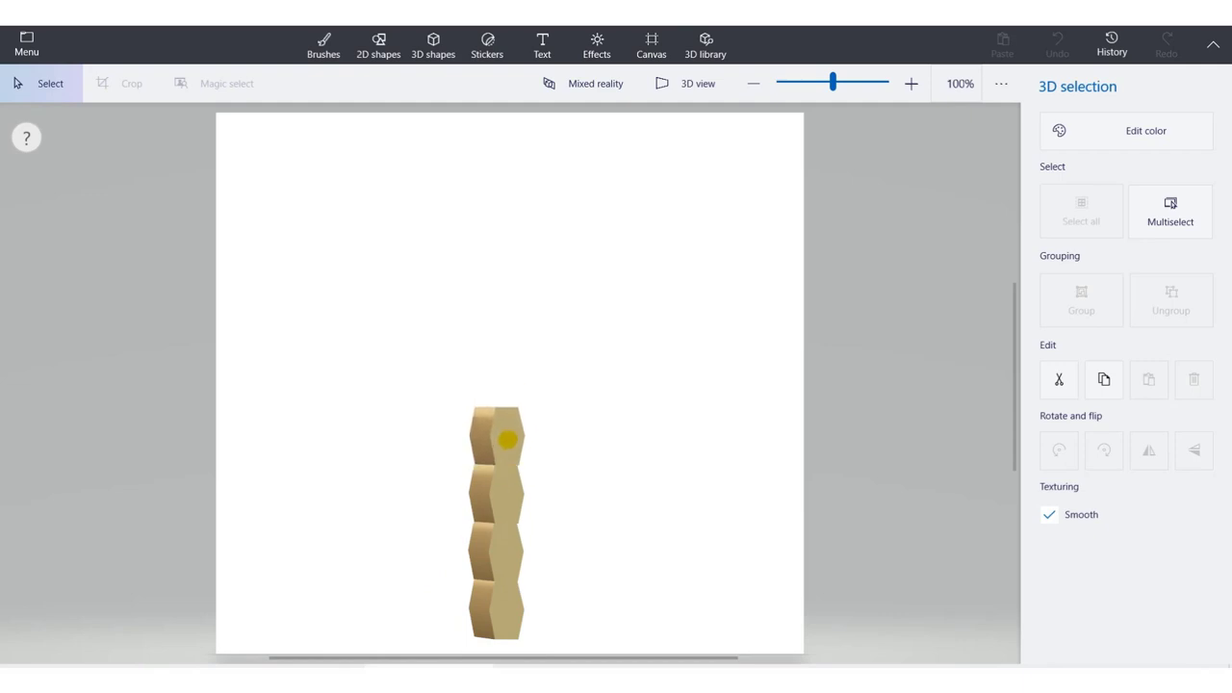
pyautogui.moveTo(506, 439); pyautogui.dragTo(498, 429)
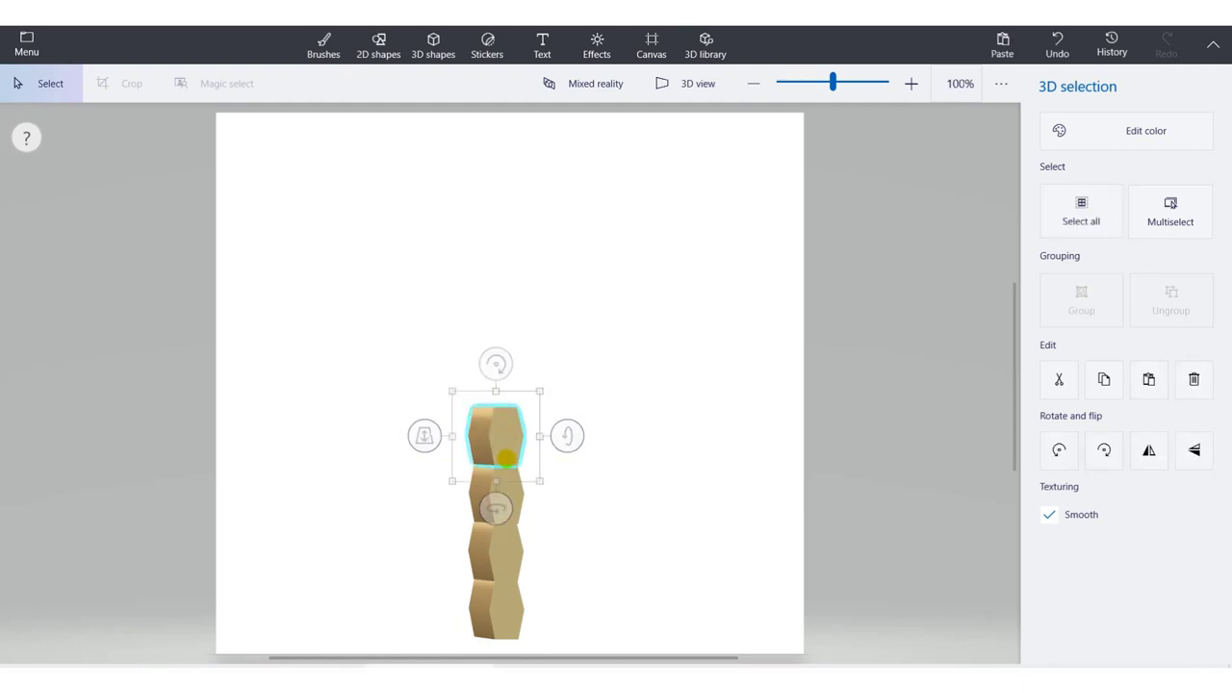
# - Copy the bottom prism twice more to extend the column to six blocks
pyautogui.click(492, 602)
pyautogui.moveTo(493, 602); pyautogui.dragTo(494, 369)
pyautogui.click(498, 610)
pyautogui.moveTo(498, 610); pyautogui.dragTo(497, 325)
pyautogui.click(497, 326)
# - Add three further copies of the bottom prism, extending the column to nine blocks up to the canvas's top edge
pyautogui.click(494, 605)
pyautogui.click(491, 281)
pyautogui.moveTo(491, 281)
pyautogui.mouseDown()
pyautogui.moveTo(500, 239)
pyautogui.moveTo(496, 260)
pyautogui.mouseUp()
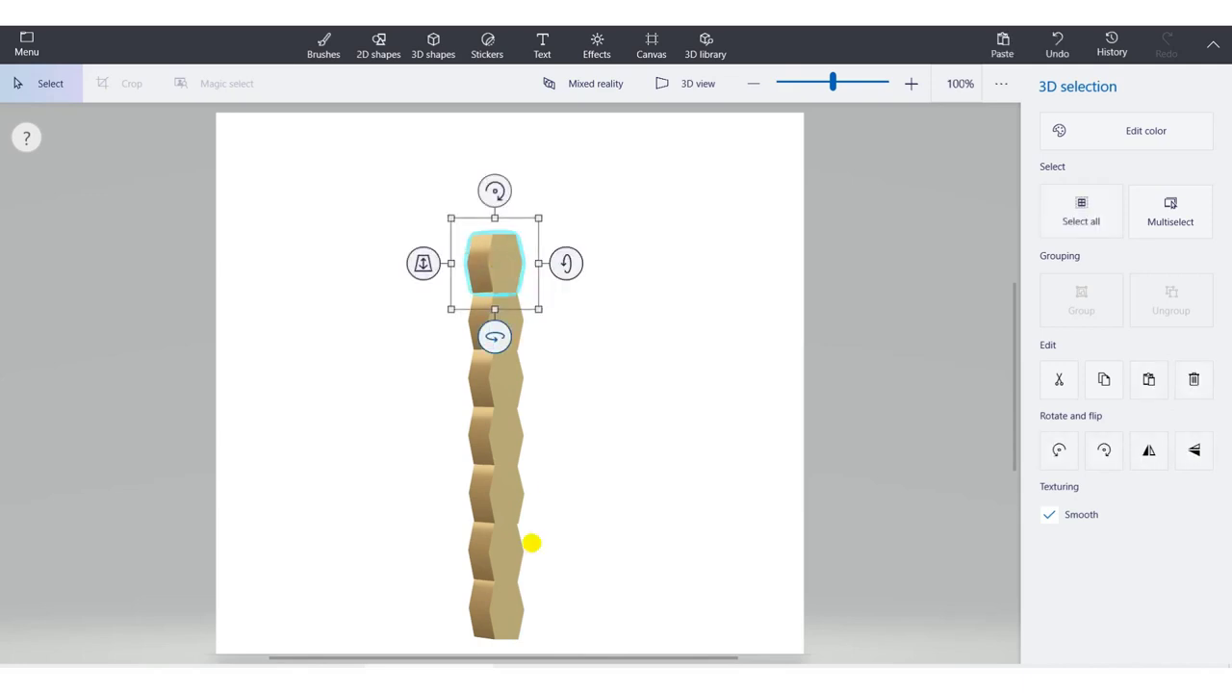
pyautogui.moveTo(498, 609); pyautogui.dragTo(496, 203)
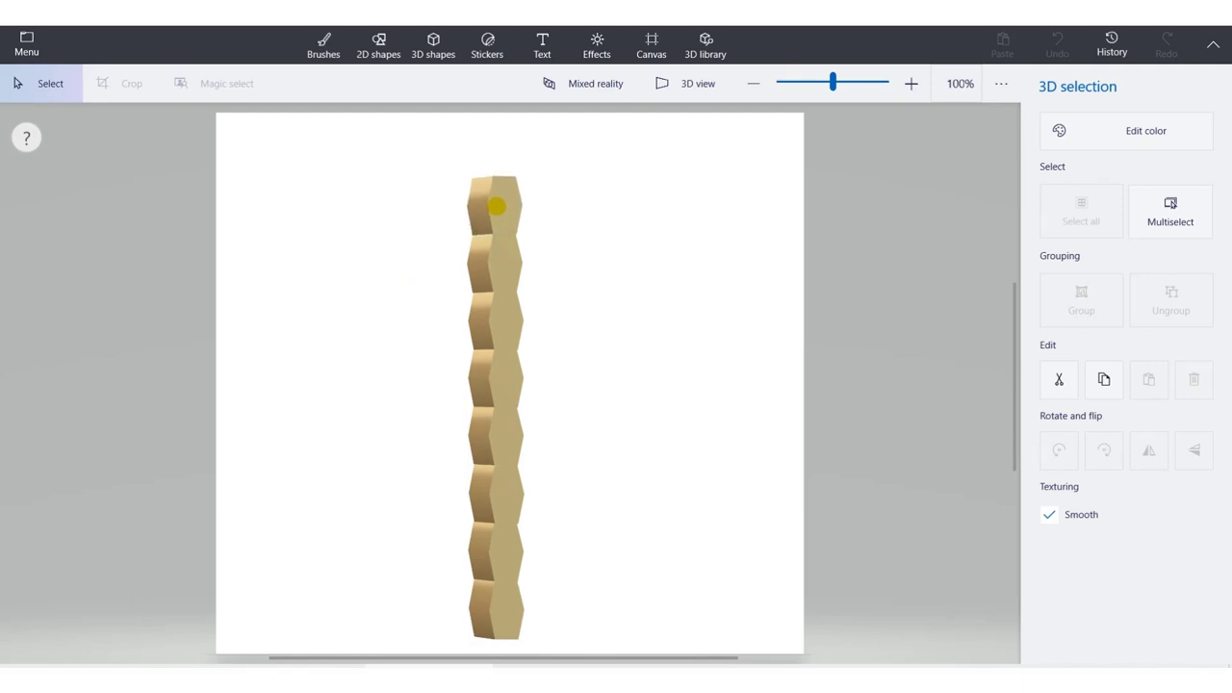
pyautogui.moveTo(497, 205); pyautogui.dragTo(496, 205)
pyautogui.moveTo(498, 601); pyautogui.dragTo(500, 149)
pyautogui.press('ctrl')
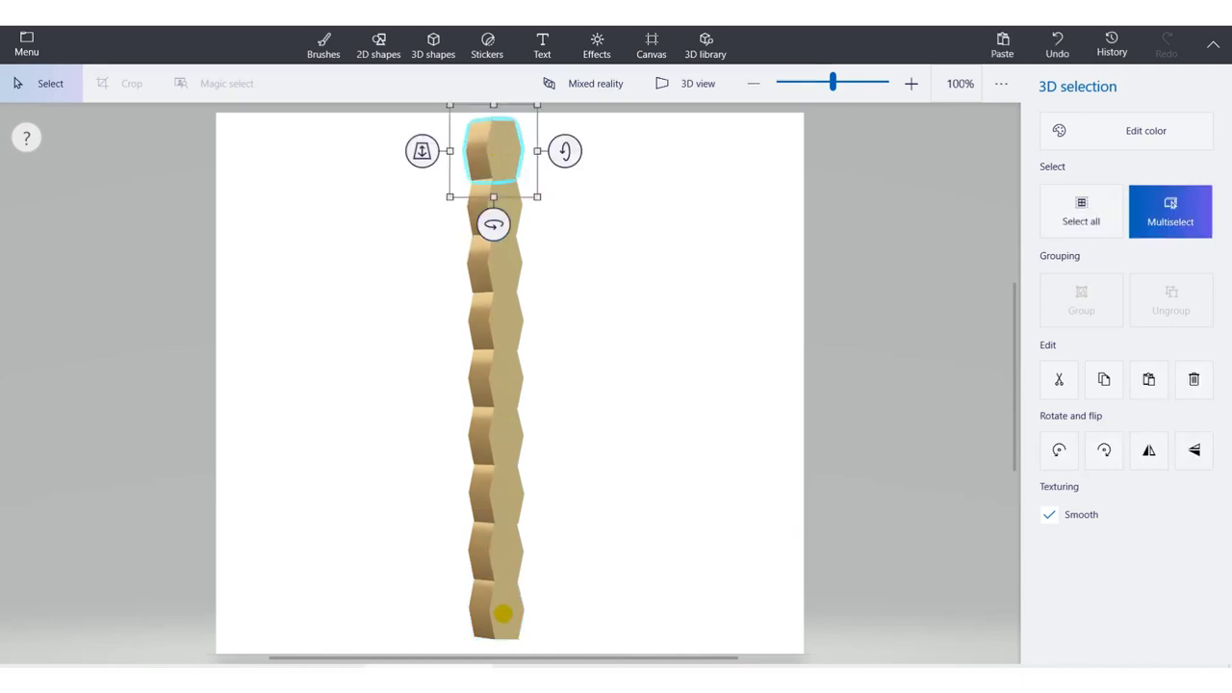
# - Select and group all nine stacked blocks, and scale the group down proportionally to roughly two thirds of its height
pyautogui.click(503, 613)
pyautogui.click(489, 556)
pyautogui.click(499, 490)
pyautogui.click(491, 433)
pyautogui.click(499, 385)
pyautogui.click(503, 329)
pyautogui.click(503, 263)
pyautogui.click(505, 218)
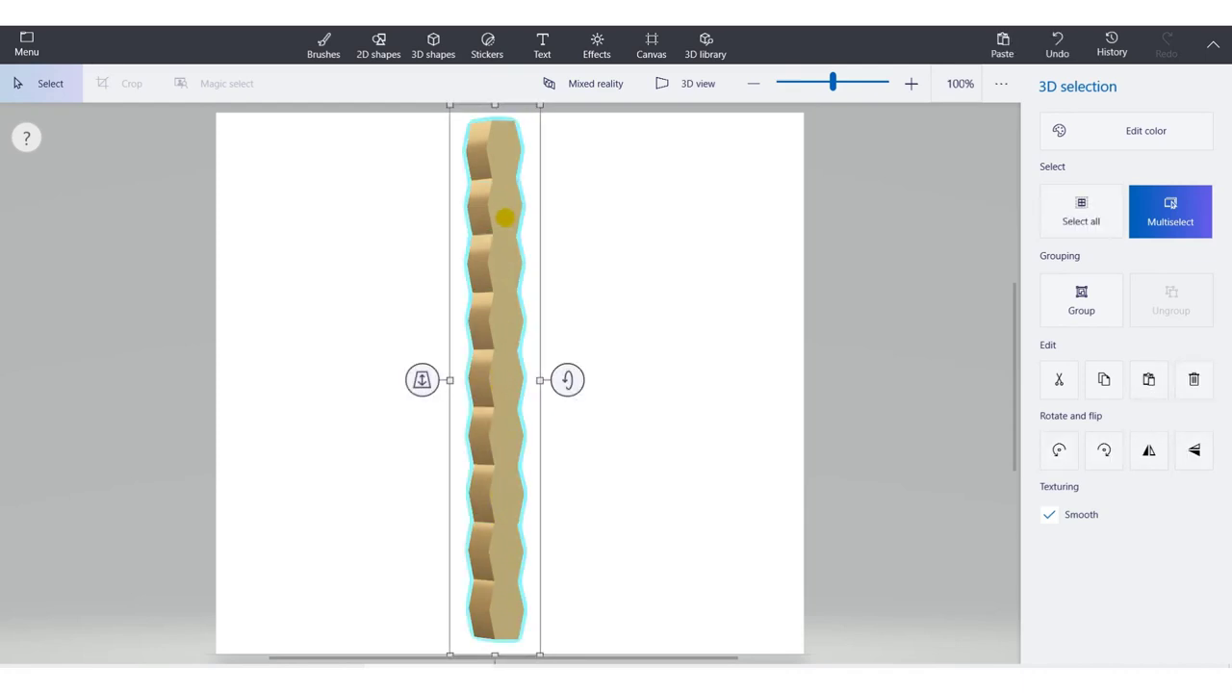
pyautogui.rightClick(506, 218)
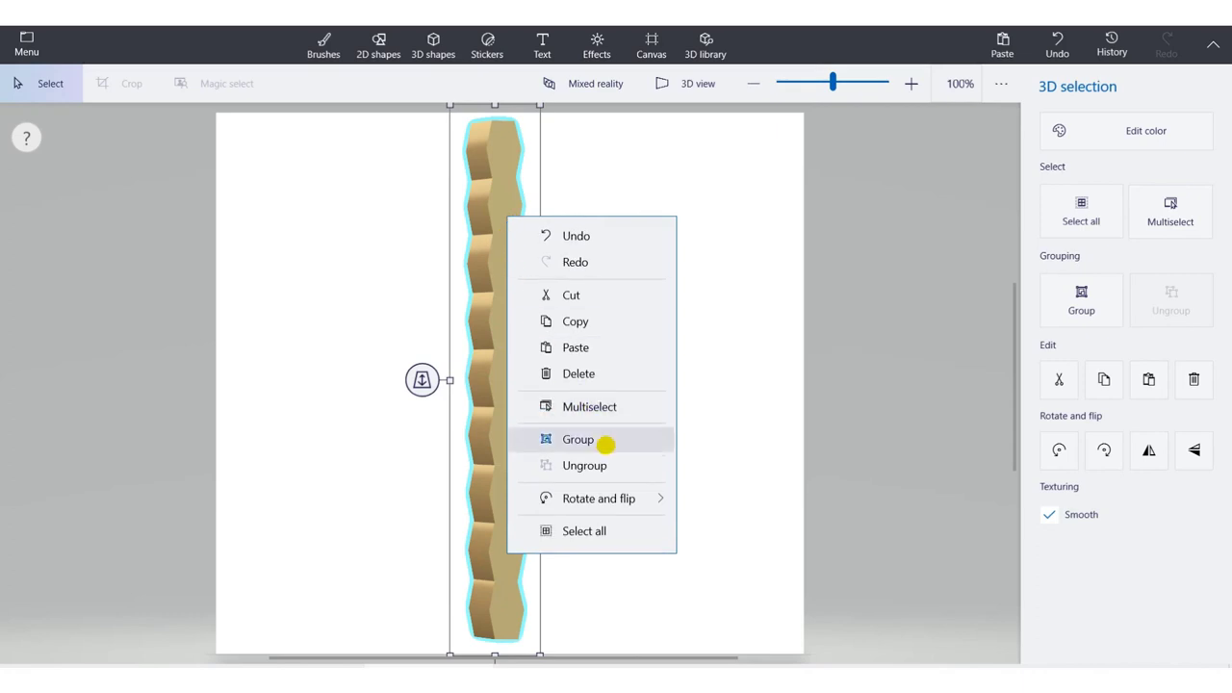
pyautogui.click(578, 439)
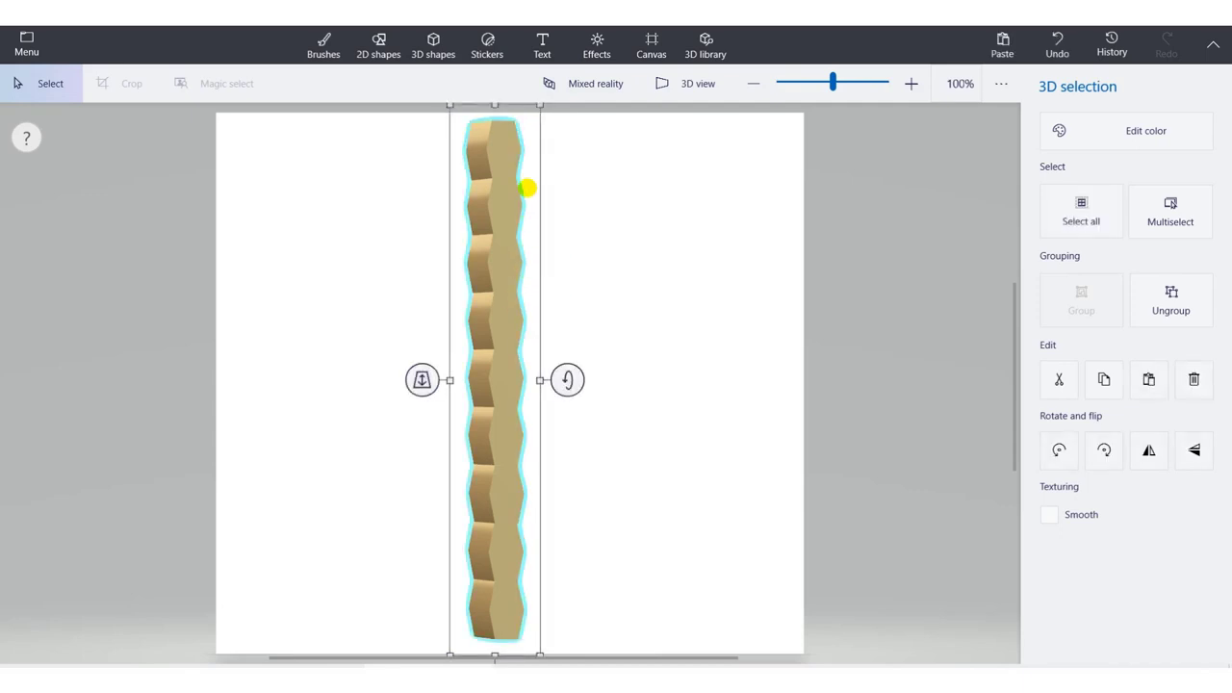
pyautogui.moveTo(539, 106); pyautogui.dragTo(524, 158)
pyautogui.moveTo(508, 282); pyautogui.dragTo(495, 294)
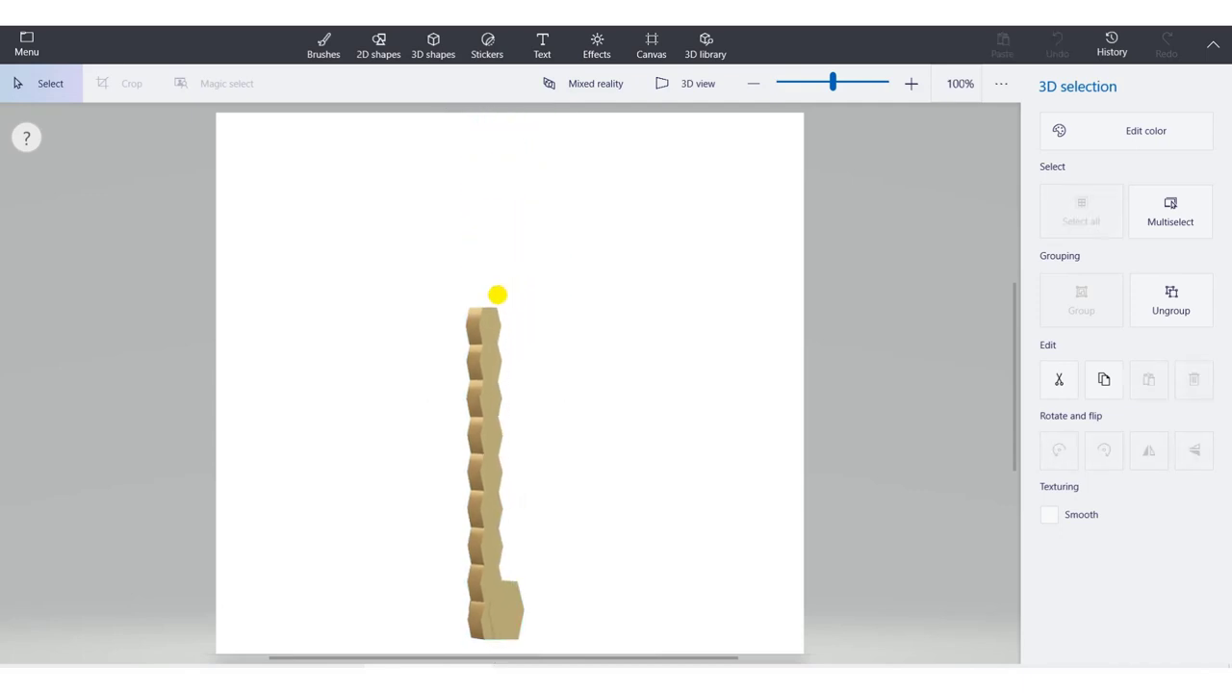
# - Delete all leftover full-size prism copies overlapping the base of the grouped column
pyautogui.click(512, 609)
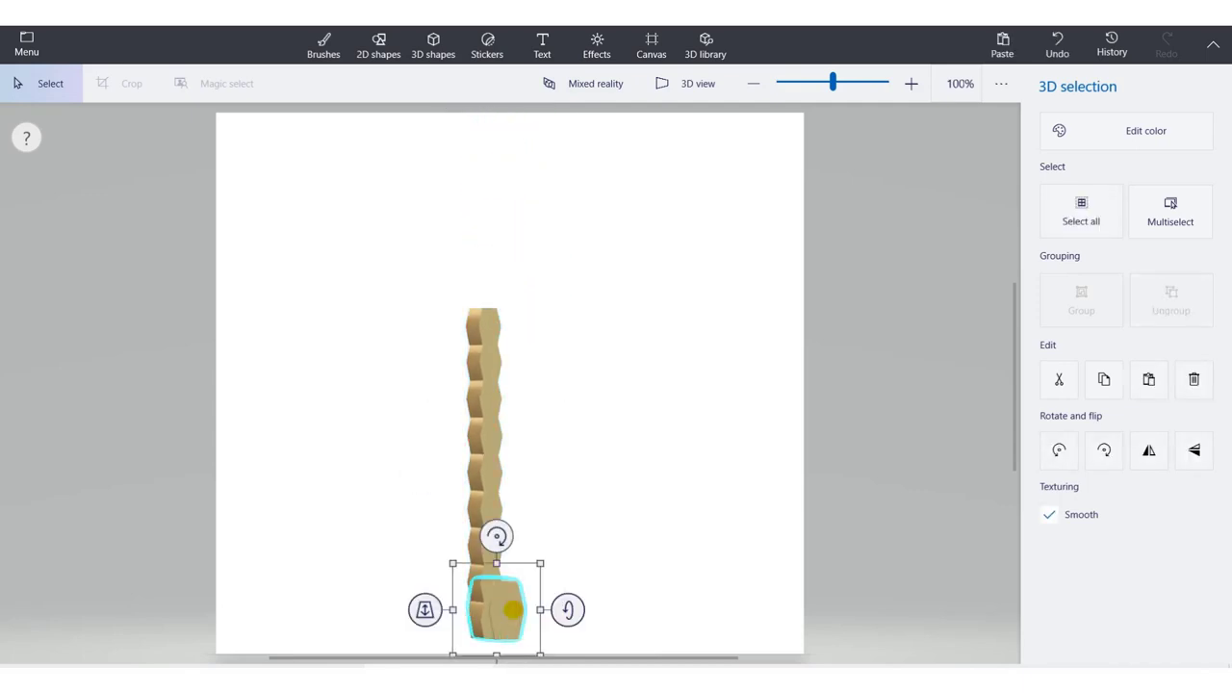
pyautogui.click(513, 612)
pyautogui.click(514, 612)
pyautogui.click(514, 618)
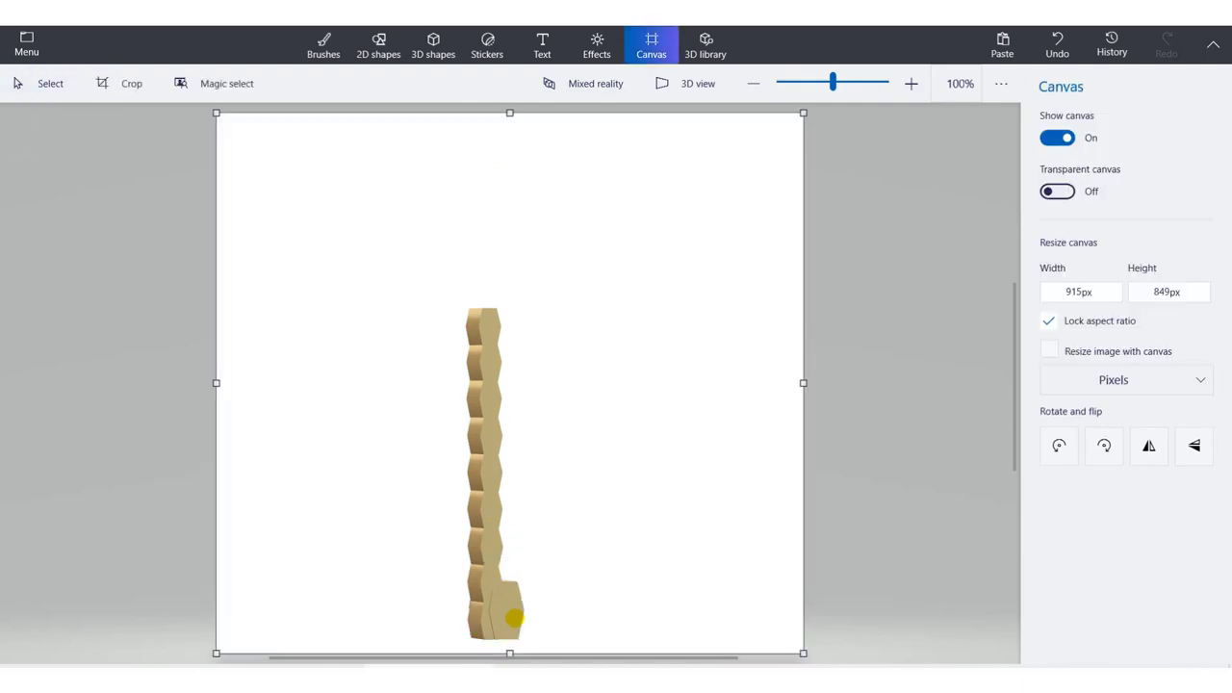
pyautogui.click(515, 618)
pyautogui.click(515, 618)
pyautogui.click(515, 618)
pyautogui.click(514, 618)
pyautogui.click(515, 616)
pyautogui.click(515, 618)
pyautogui.click(514, 617)
pyautogui.click(514, 618)
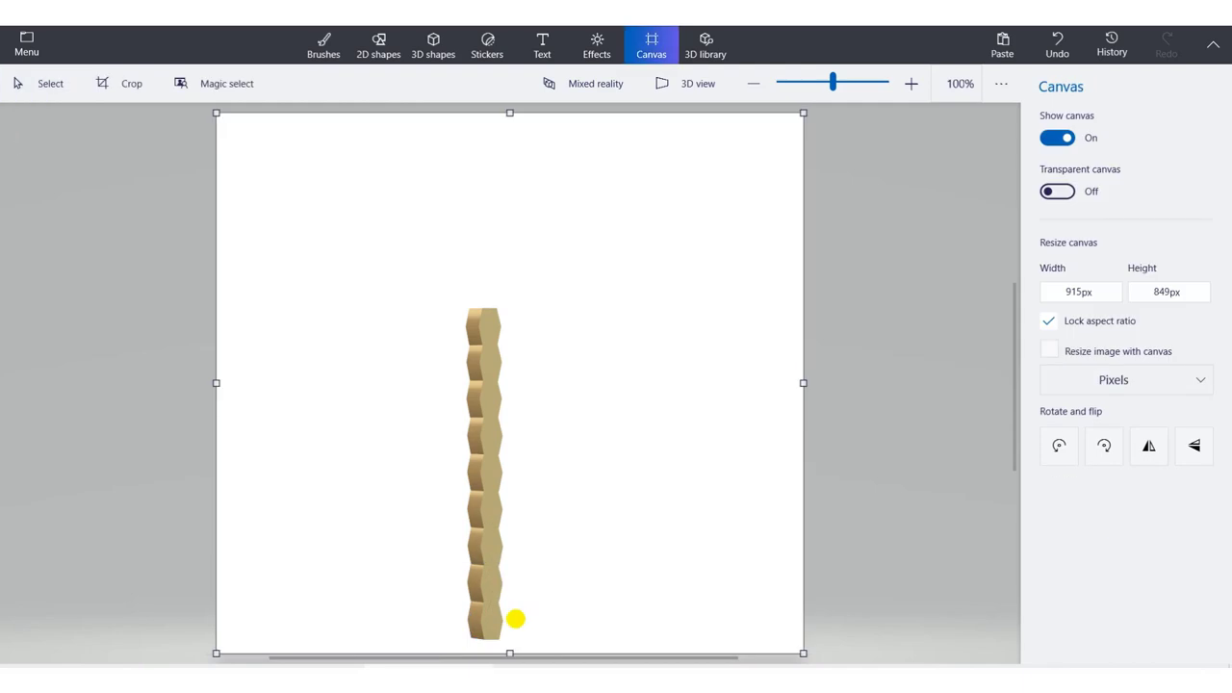
# - Scale the grouped column down proportionally to slightly more than half the canvas height
pyautogui.click(492, 301)
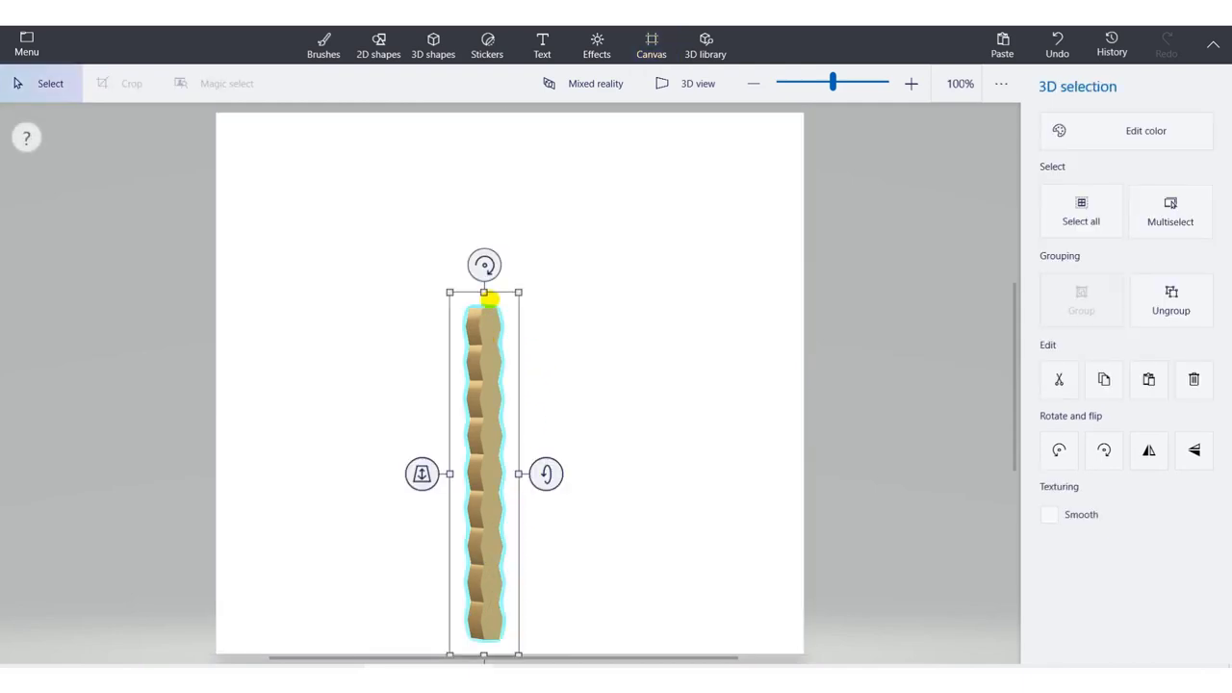
pyautogui.moveTo(517, 291); pyautogui.dragTo(510, 332)
pyautogui.click(494, 378)
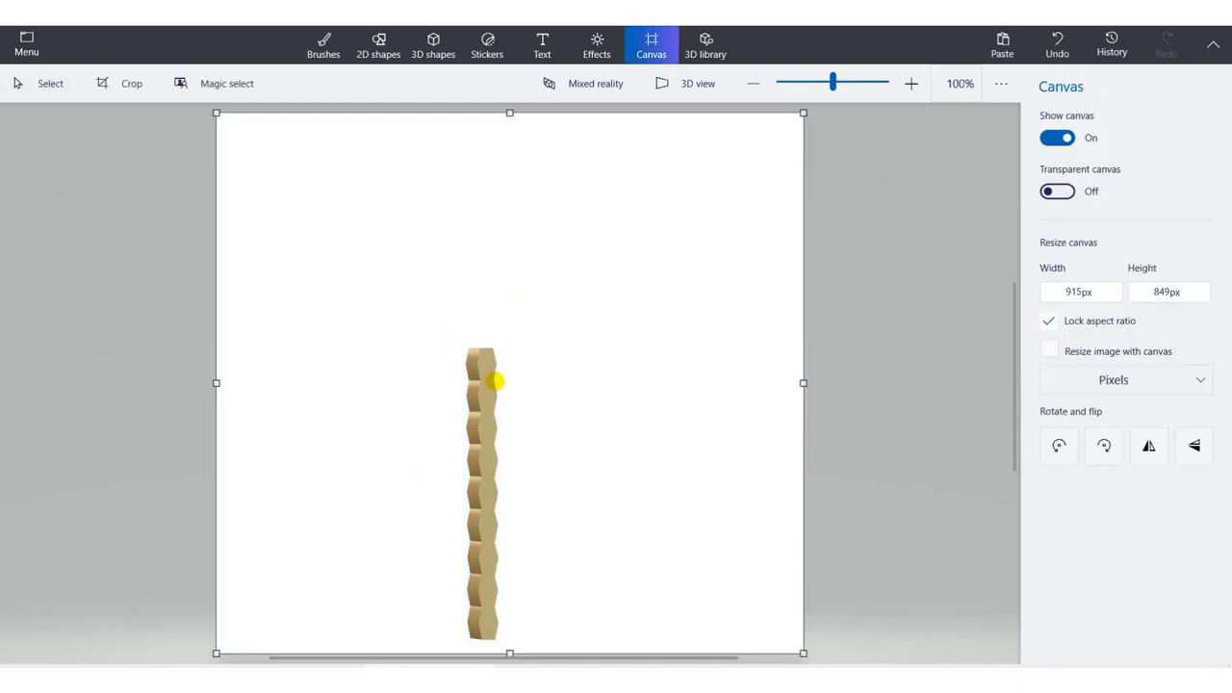
pyautogui.hotkey('ctrl', 'a')
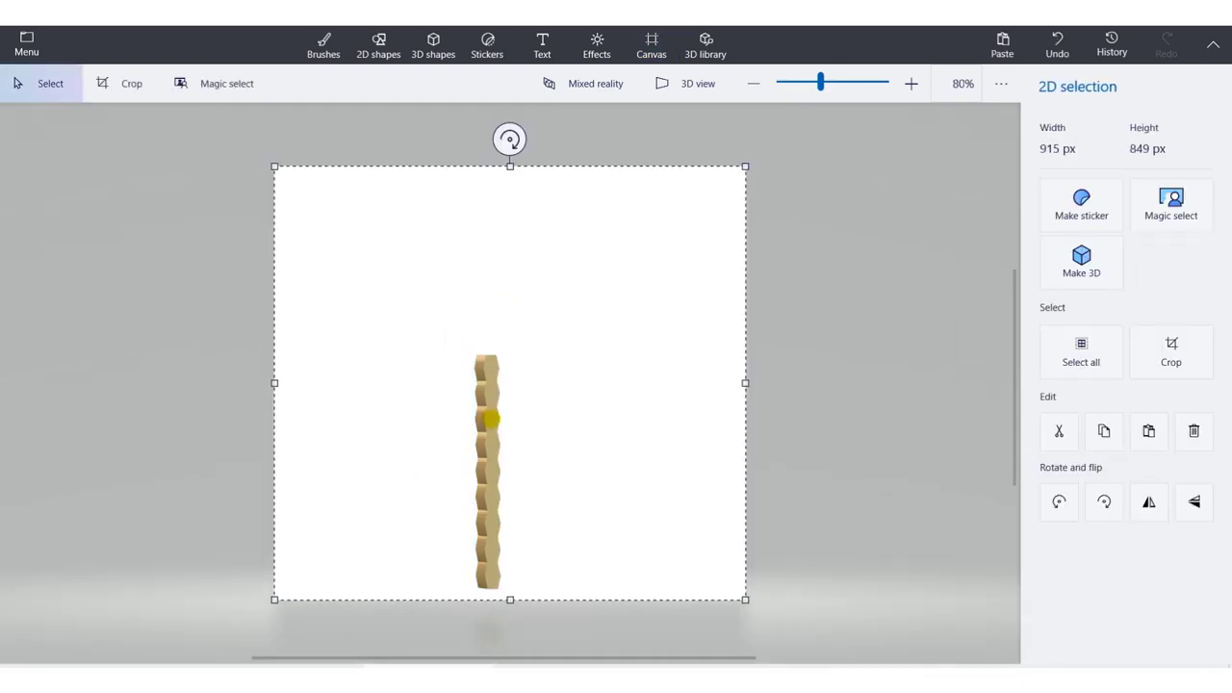
pyautogui.click(808, 215)
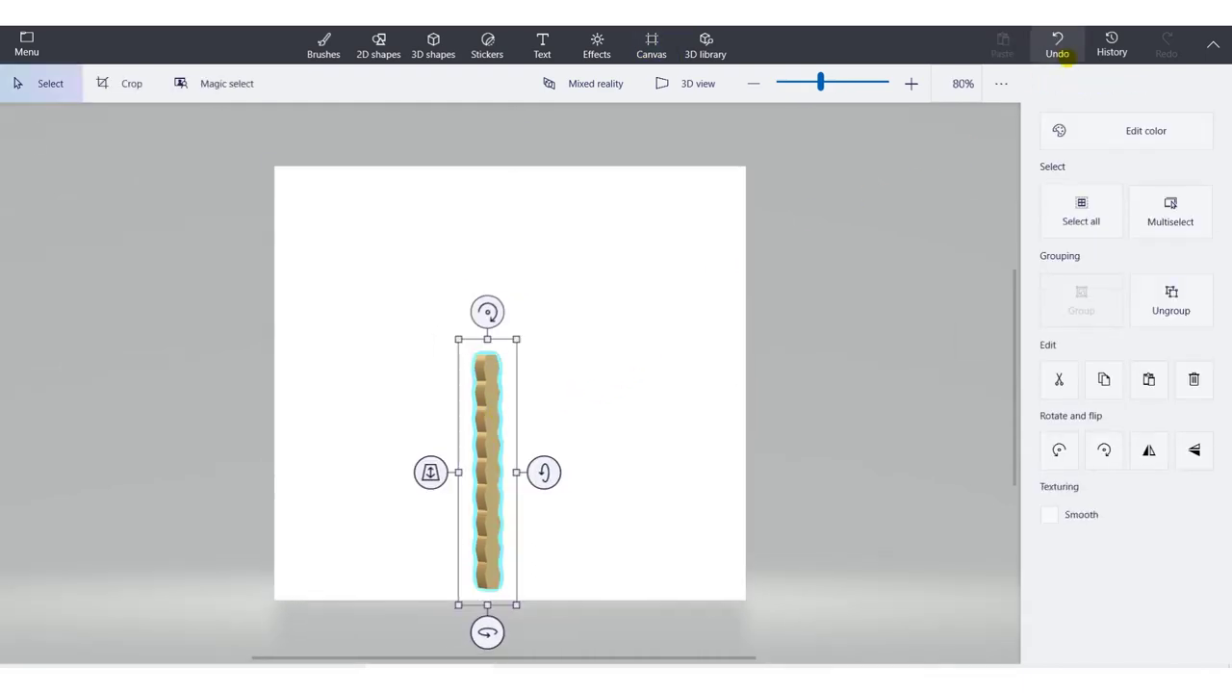
pyautogui.click(551, 415)
pyautogui.click(493, 452)
pyautogui.moveTo(492, 452); pyautogui.dragTo(514, 471)
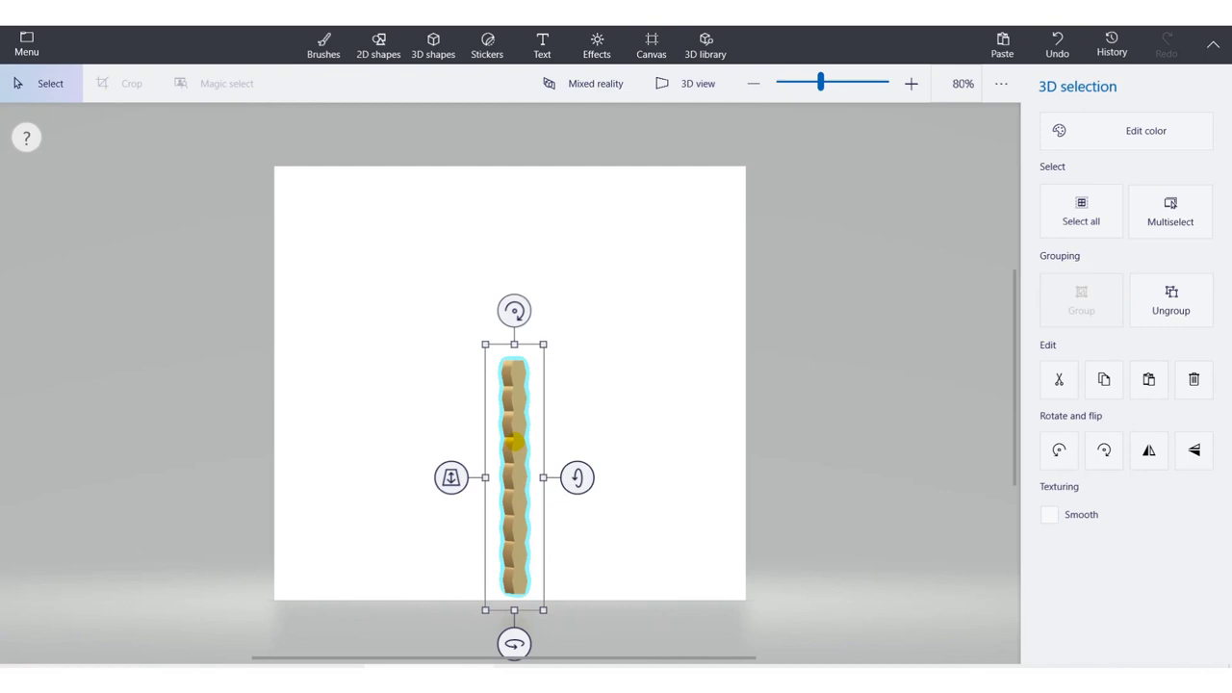
# - Duplicate the nine-block column and stack the copy directly on top of the original, aligned with it
pyautogui.press('ctrl')
pyautogui.moveTo(514, 445); pyautogui.dragTo(489, 233)
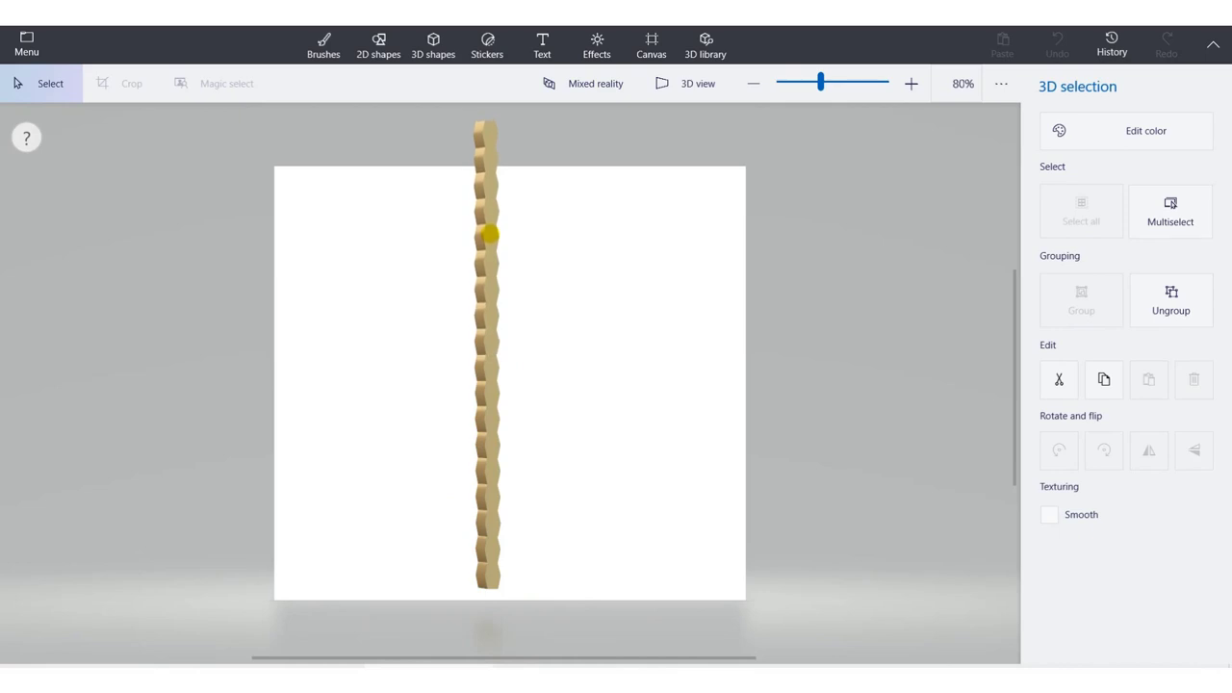
pyautogui.moveTo(489, 233); pyautogui.dragTo(488, 234)
# - Select both stacked columns together and group them into a single eighteen-block column
pyautogui.keyDown('ctrl'); pyautogui.click(498, 471); pyautogui.keyUp('ctrl')
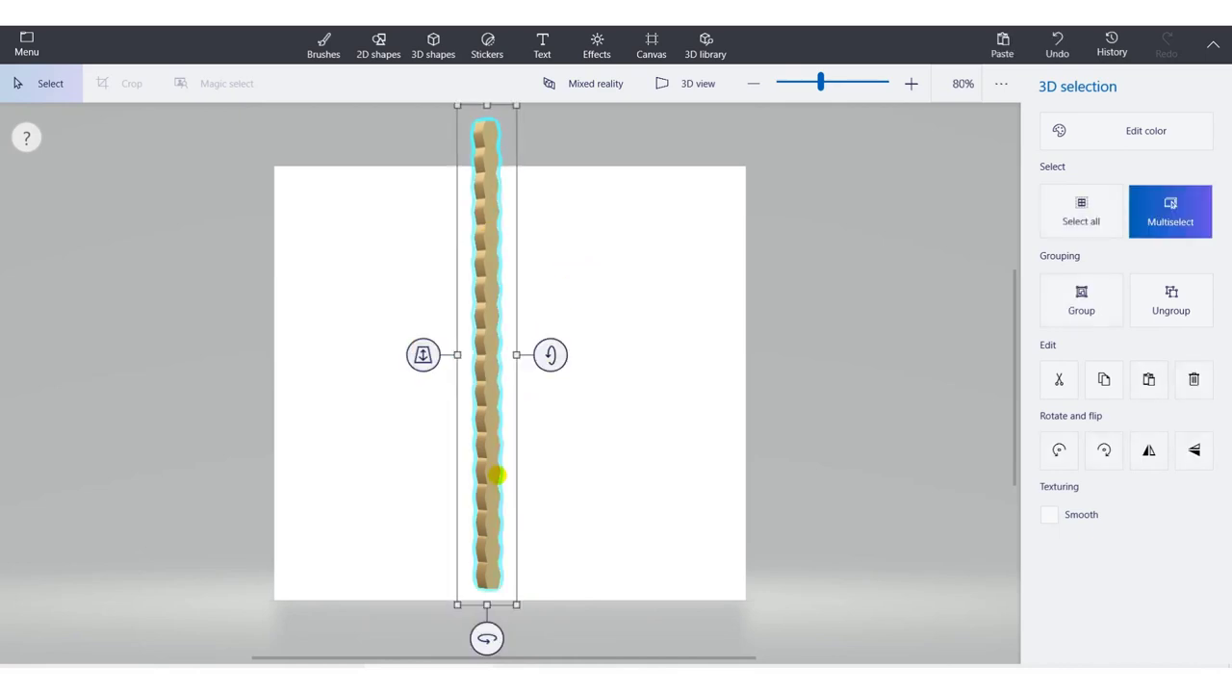
pyautogui.rightClick(496, 474)
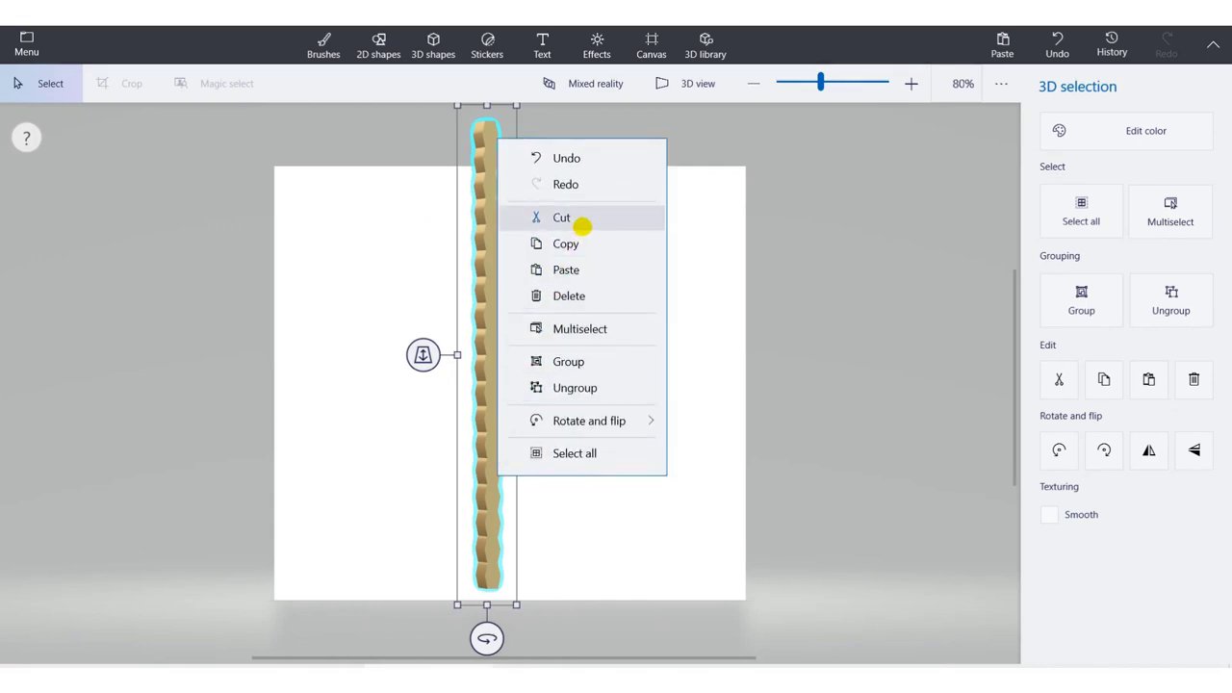
pyautogui.click(568, 361)
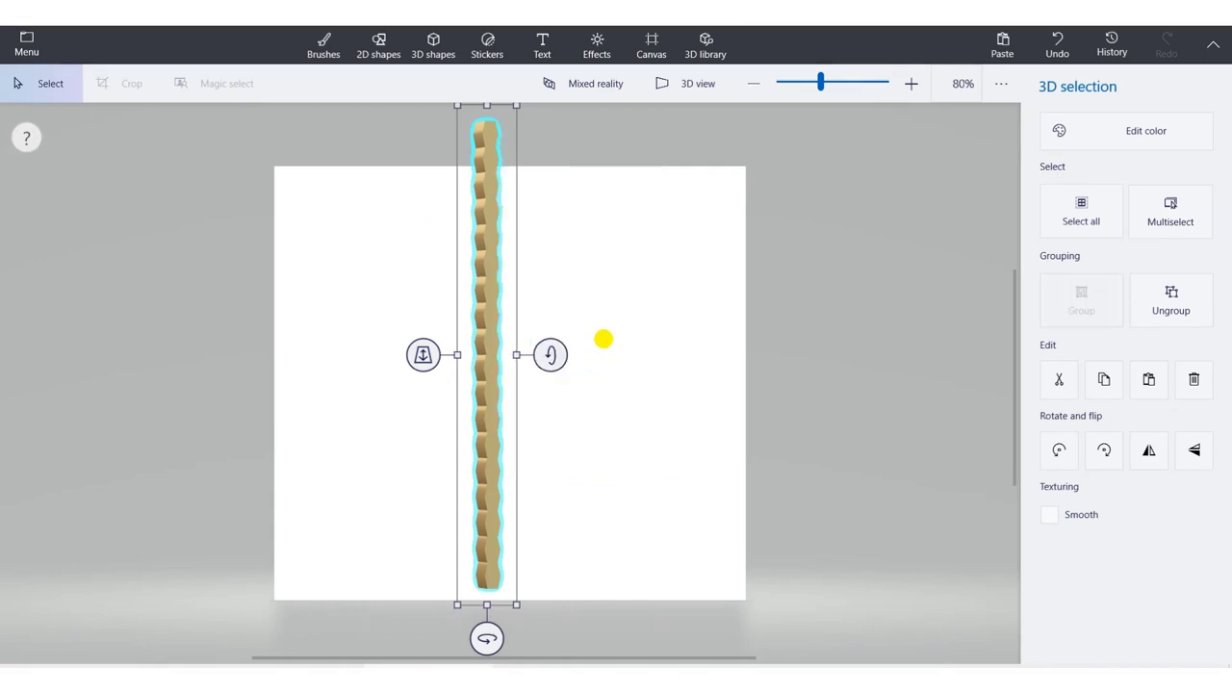
# - Extend the canvas height to 977 px and move the column down until it lies fully inside the canvas
pyautogui.click(603, 339)
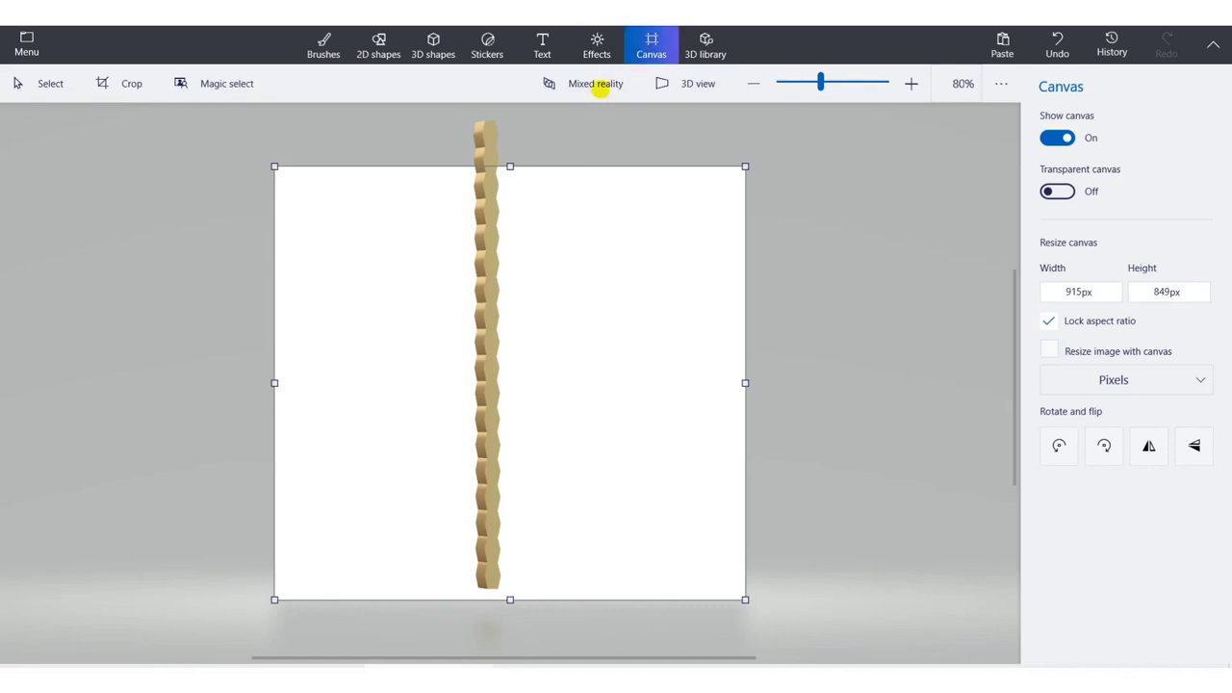
pyautogui.moveTo(510, 165); pyautogui.dragTo(510, 96)
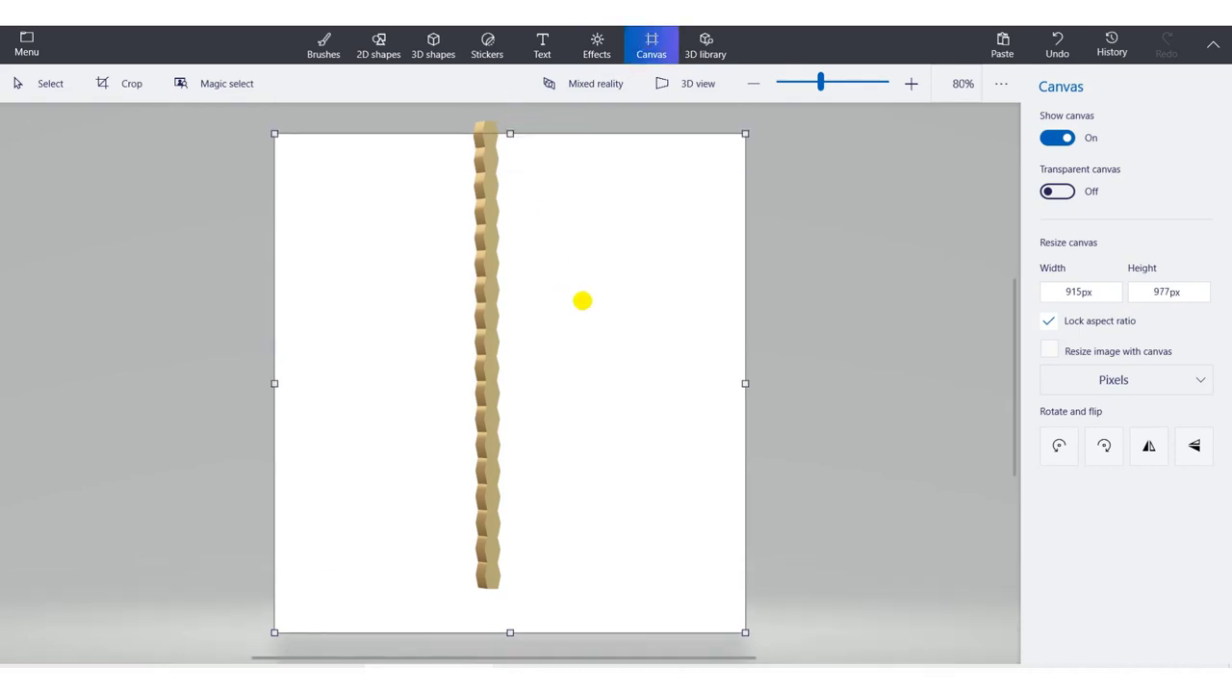
pyautogui.click(500, 309)
pyautogui.moveTo(497, 308); pyautogui.dragTo(507, 345)
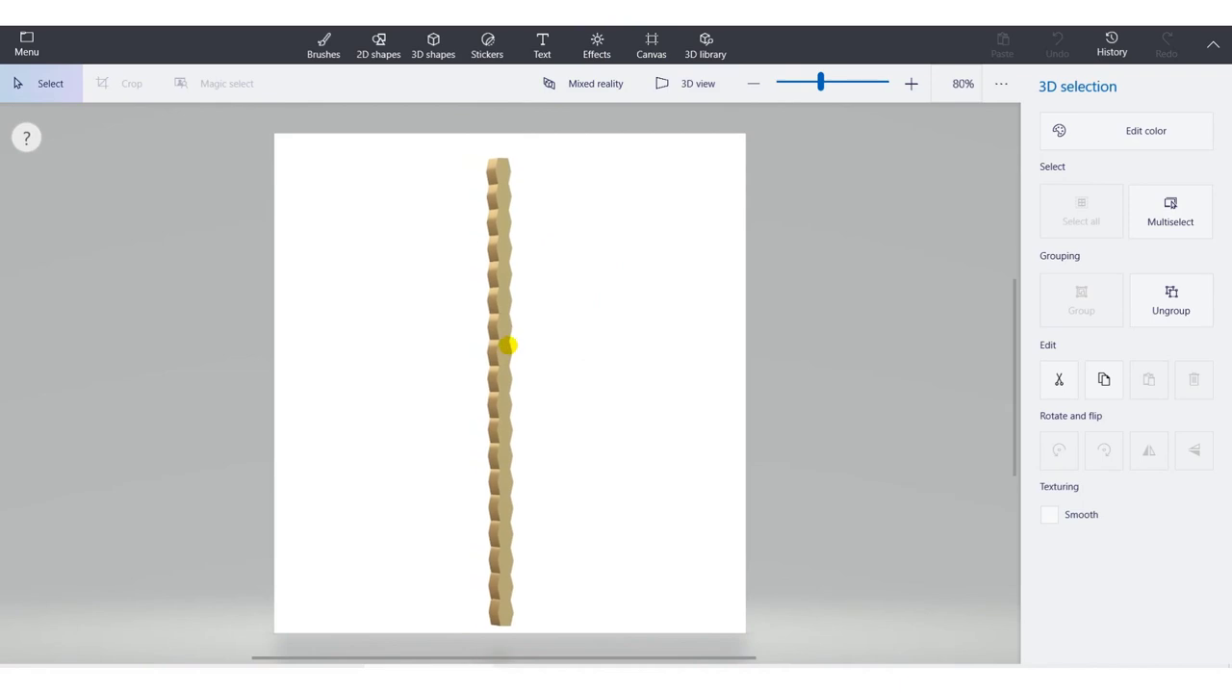
pyautogui.click(830, 287)
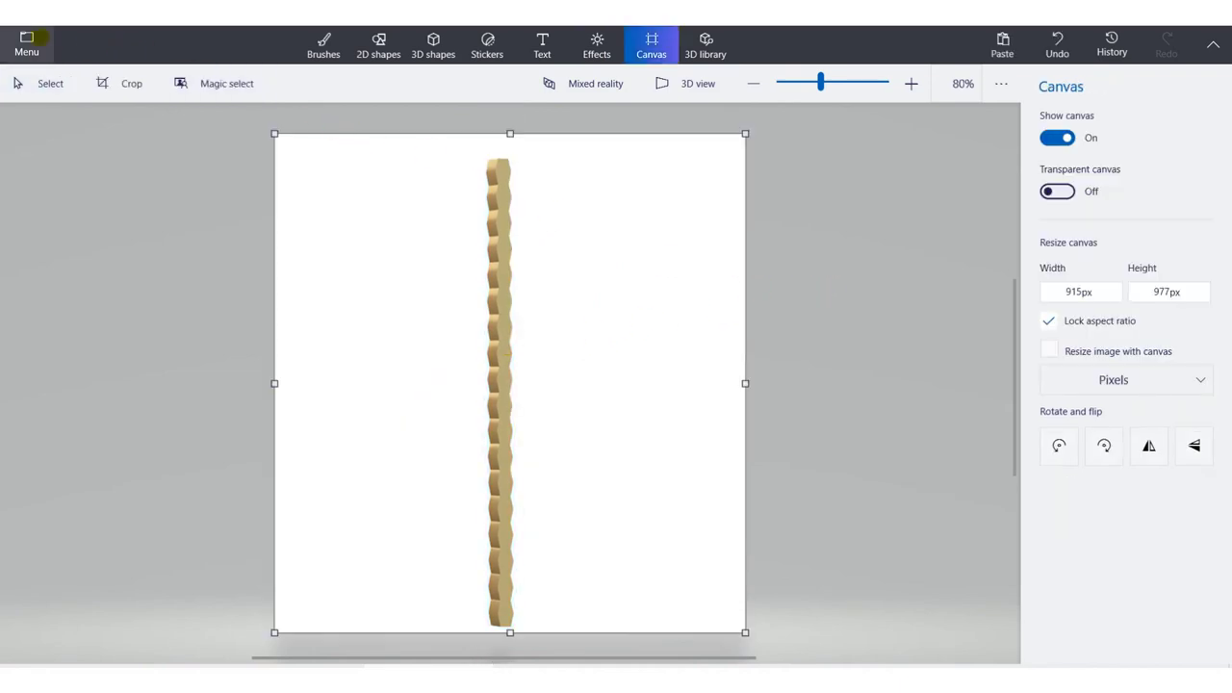
# - Prepare to save a copy of the drawing as an image with the file type GIF (image)
pyautogui.click(34, 39)
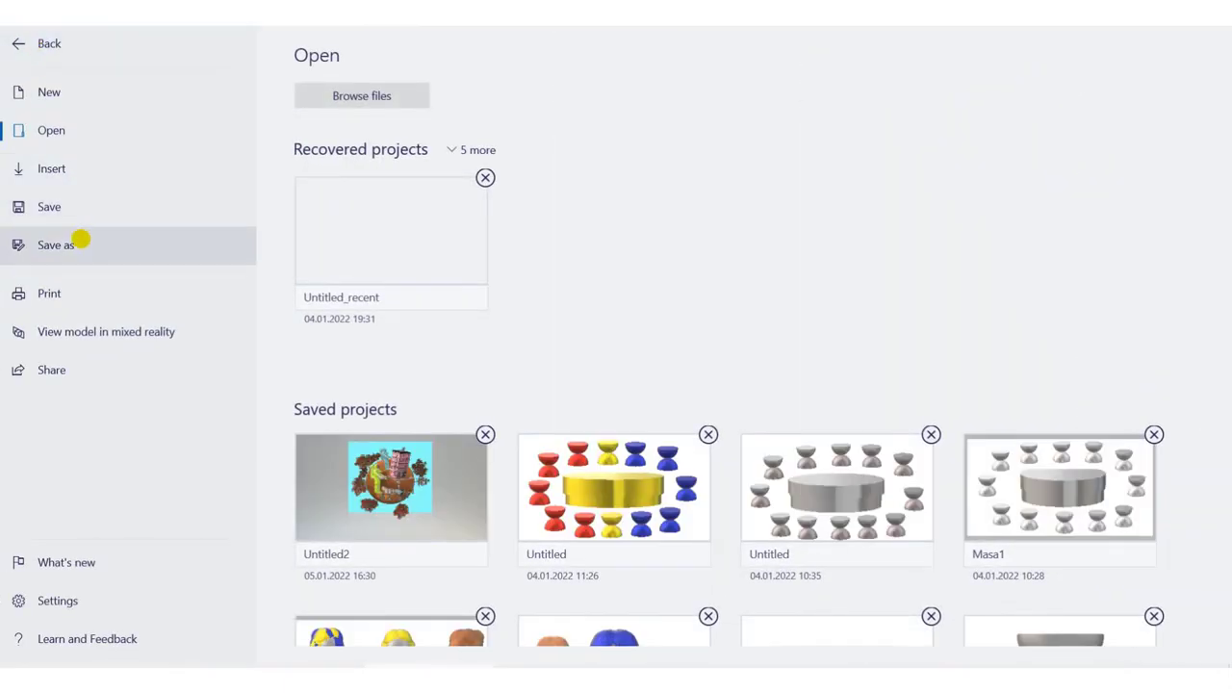
pyautogui.click(77, 242)
pyautogui.click(336, 145)
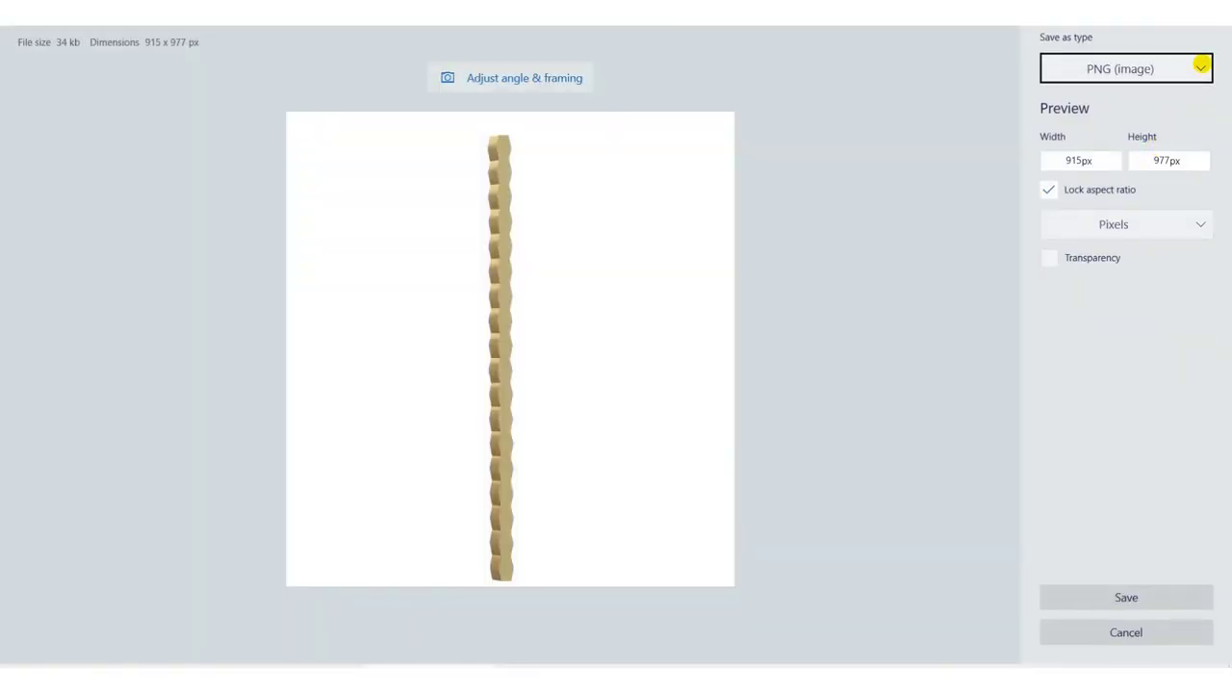
pyautogui.click(1199, 68)
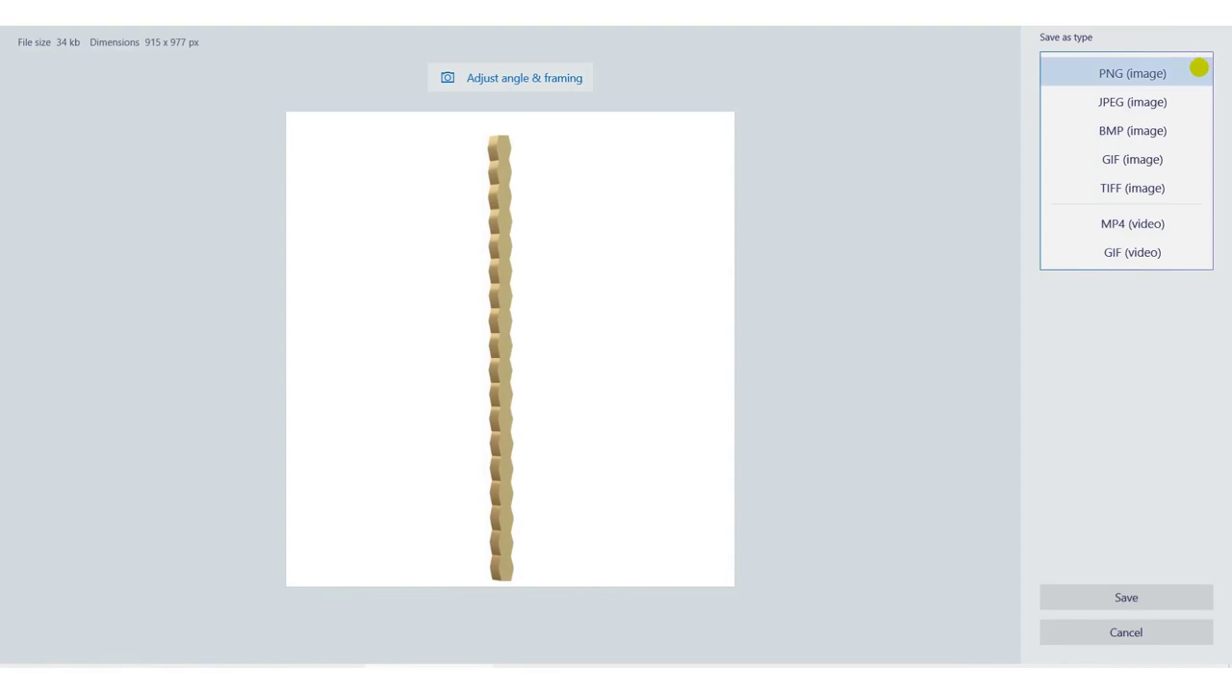
pyautogui.click(1135, 159)
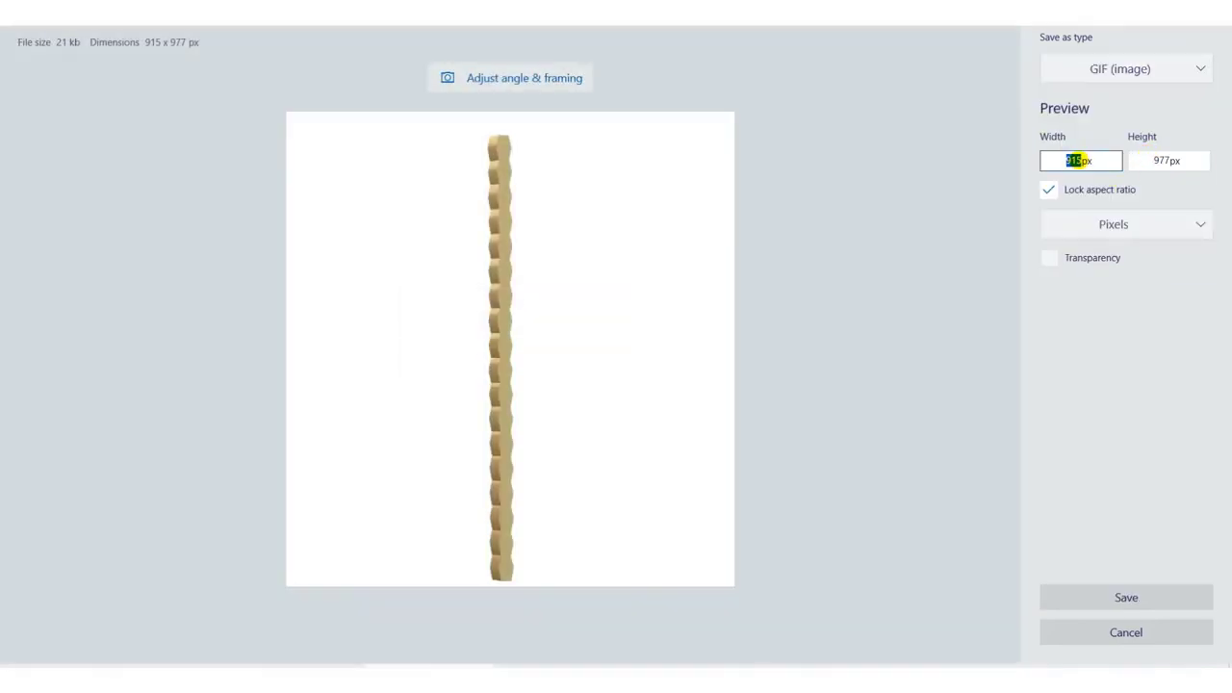
# - Set the exported image's width to 800 px with the aspect ratio locked, and proceed with saving
pyautogui.click(1082, 160)
pyautogui.write('800')
pyautogui.click(1105, 590)
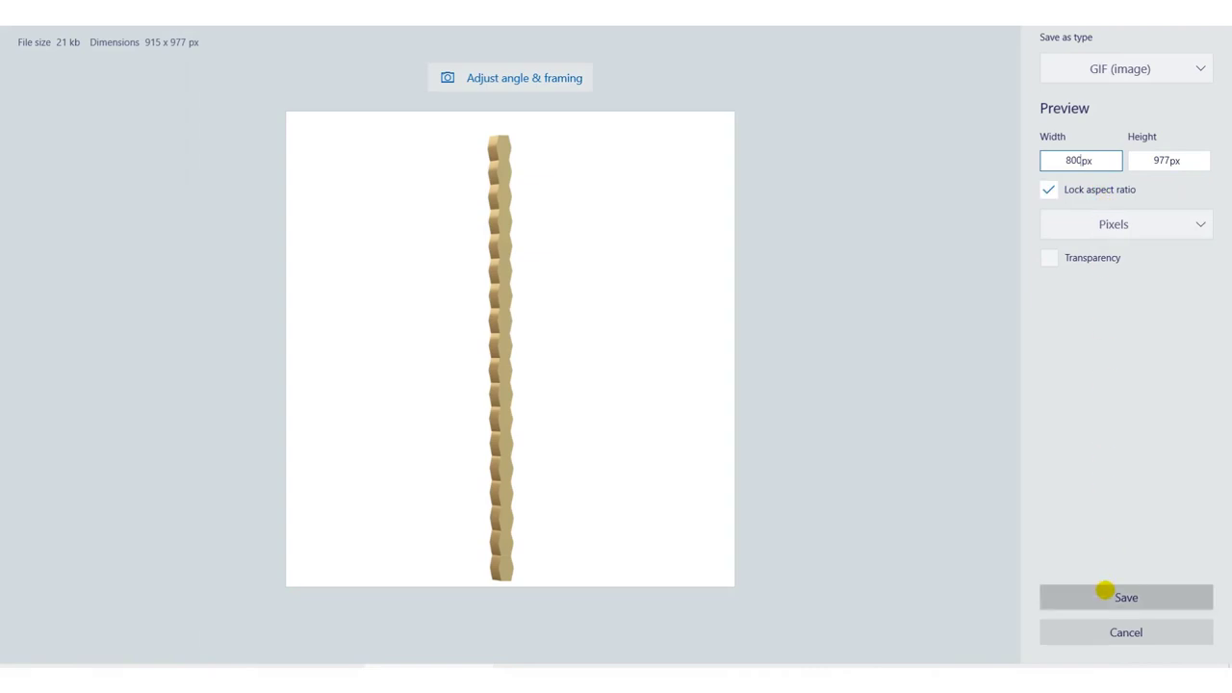